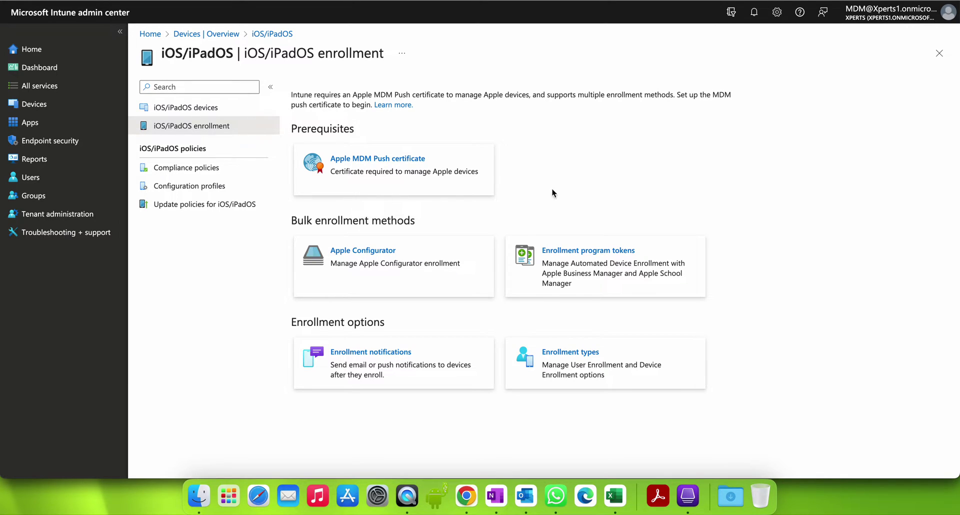
Review the Apple MDM Push certificate's configuration details and close them to return to the iOS/iPadOS enrollment page
left_click(433, 166)
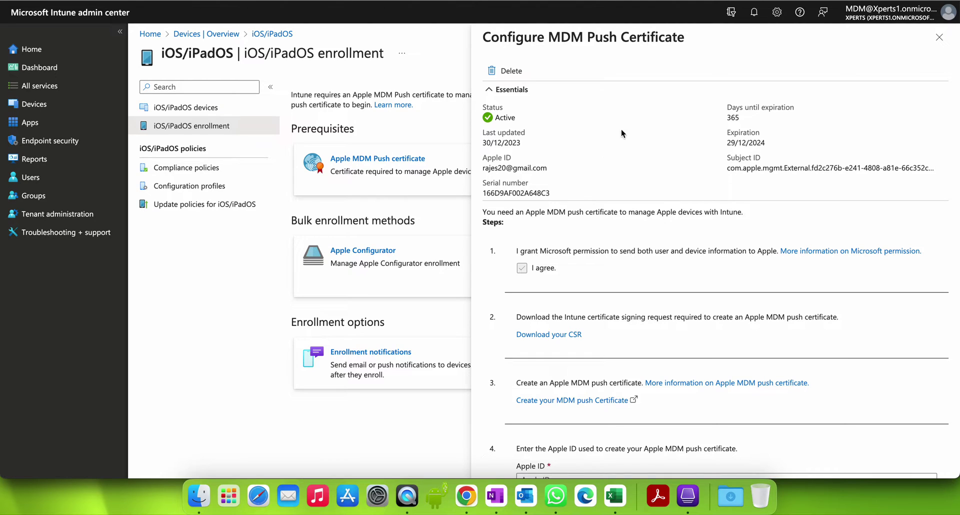
left_click(938, 38)
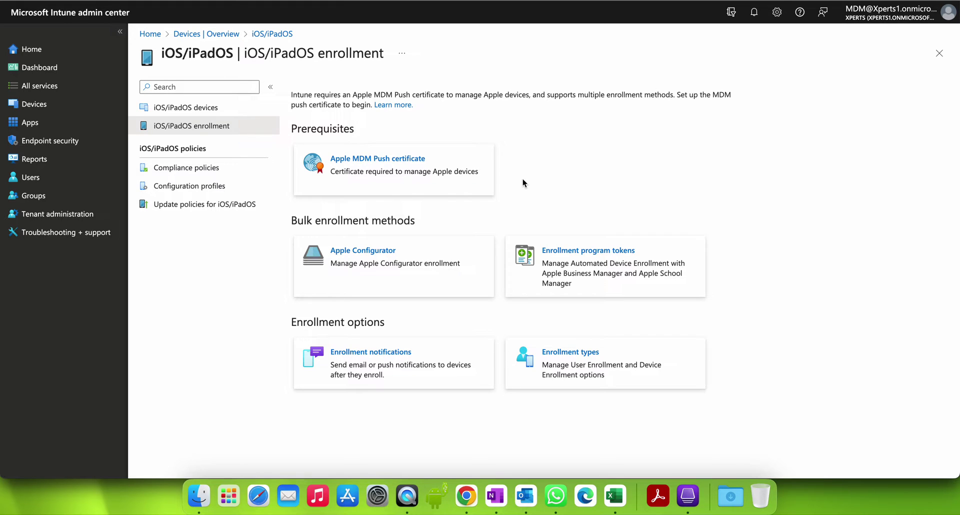
mouse_move(297, 220)
left_mouse_down()
mouse_move(434, 224)
mouse_move(291, 221)
left_mouse_up()
left_click(433, 220)
left_click(442, 226)
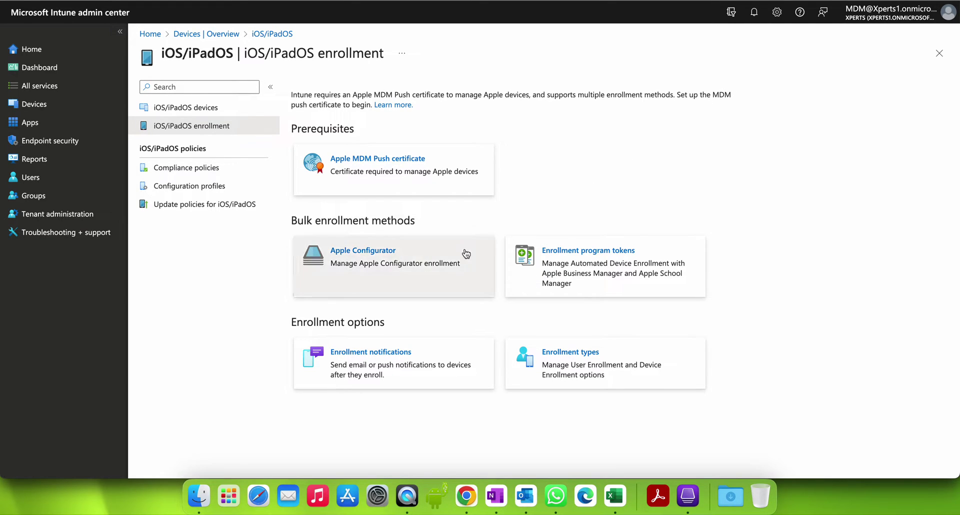
Open the list of enrollment profiles for Apple Configurator under the bulk enrollment methods
left_click(448, 259)
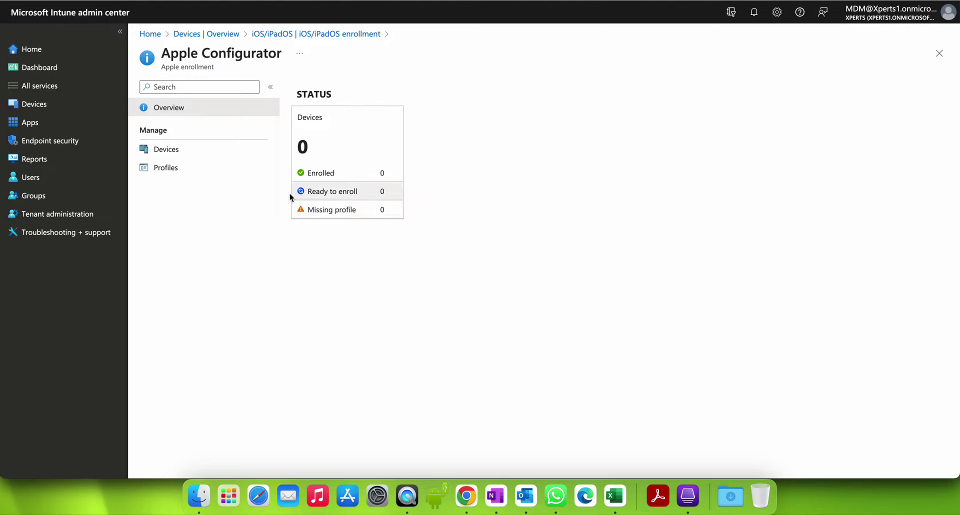
left_click(220, 175)
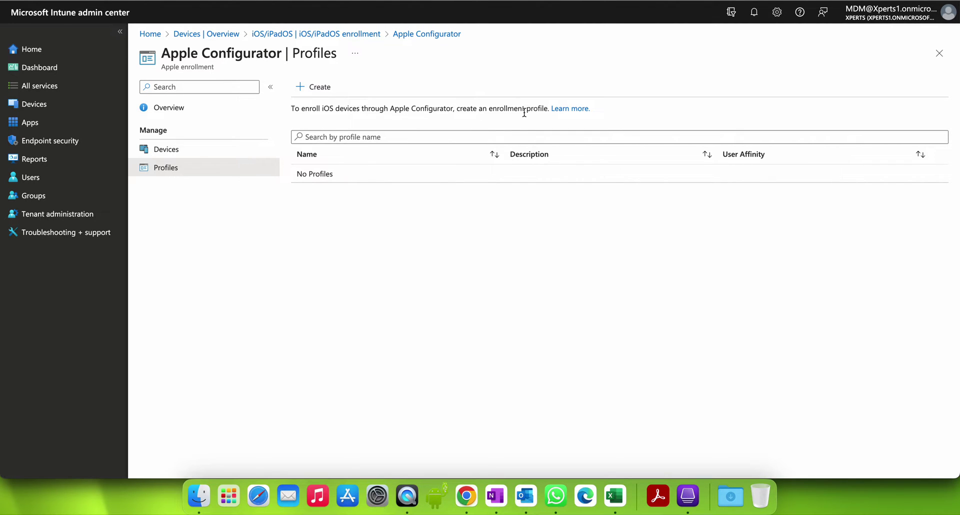
left_click_drag(390, 108, 453, 108)
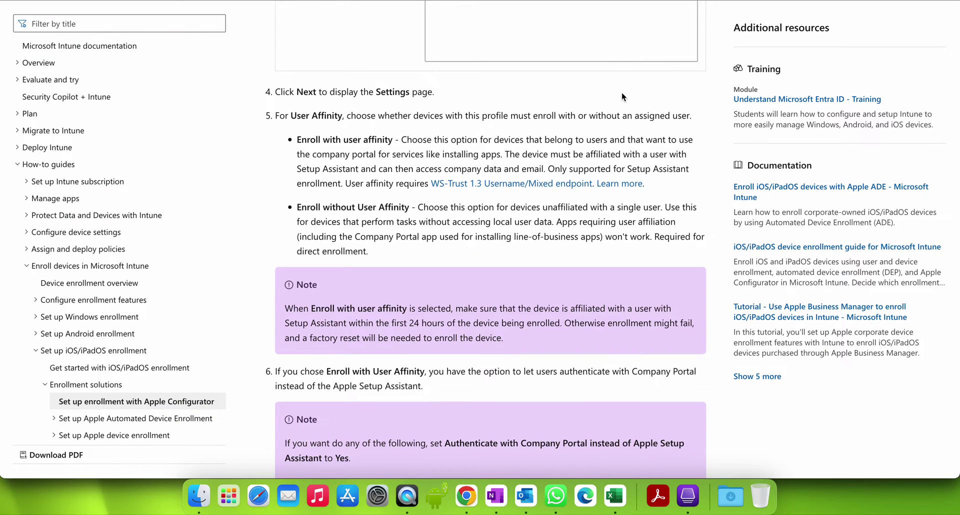
Read the documentation section on creating an Apple Configurator profile for devices, including when its settings are applied
scroll(622, 92, "up", 10)
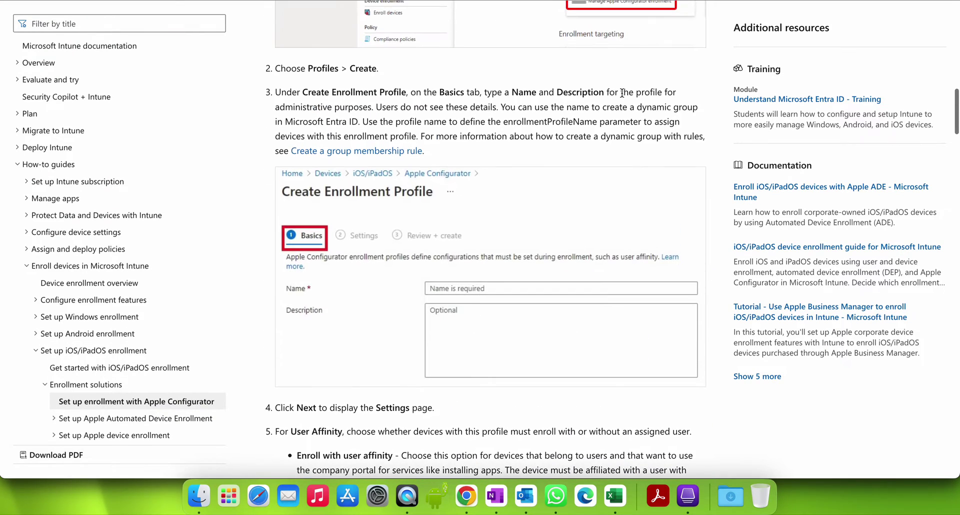
scroll(621, 92, "up", 3)
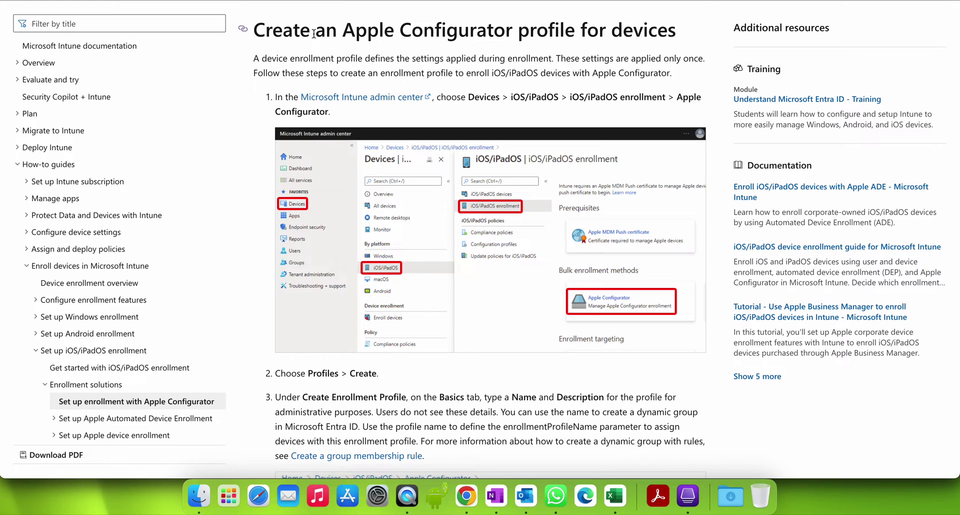
left_click_drag(343, 30, 573, 30)
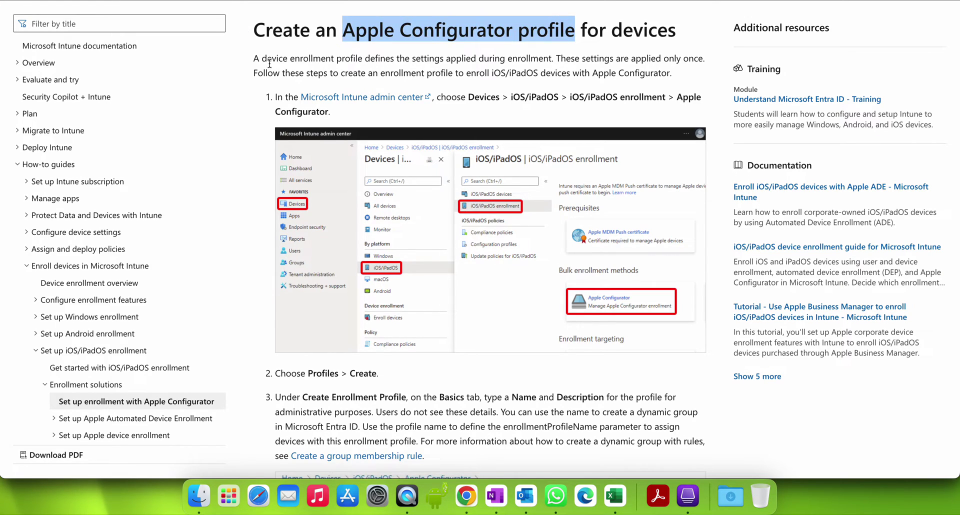
left_click_drag(262, 59, 561, 59)
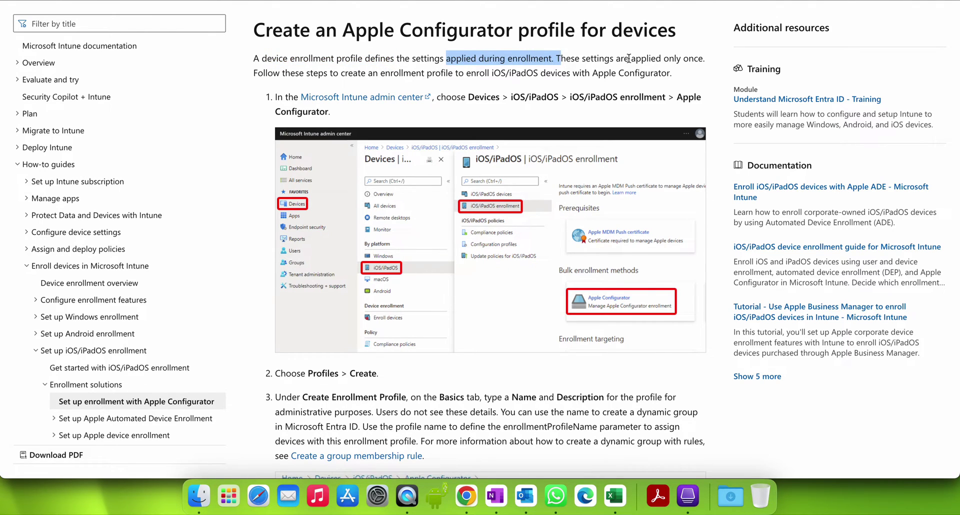
left_click_drag(705, 58, 632, 59)
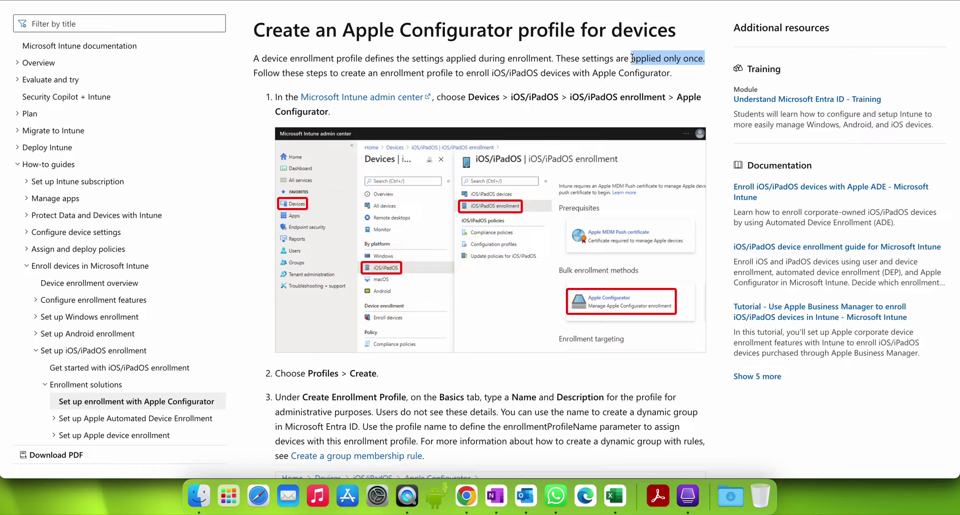
scroll(719, 214, "down", 3)
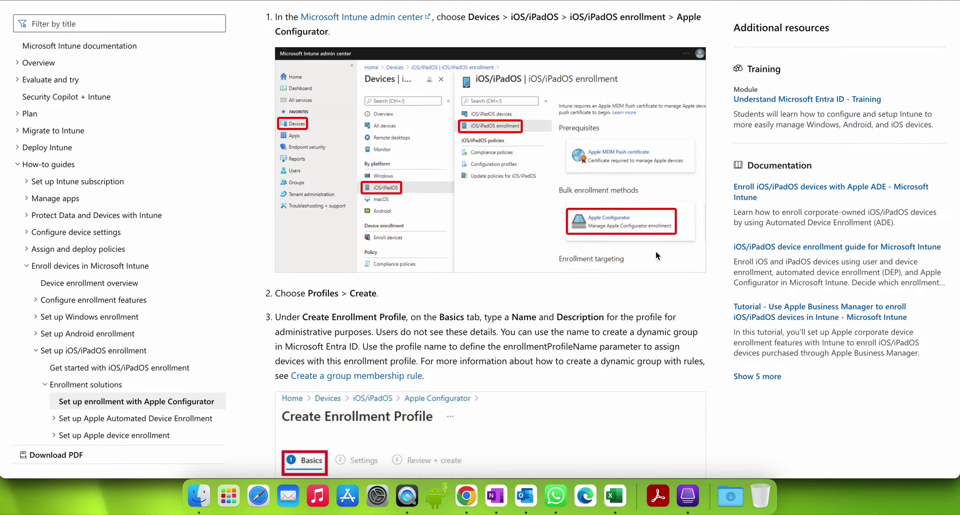
scroll(655, 250, "down", 5)
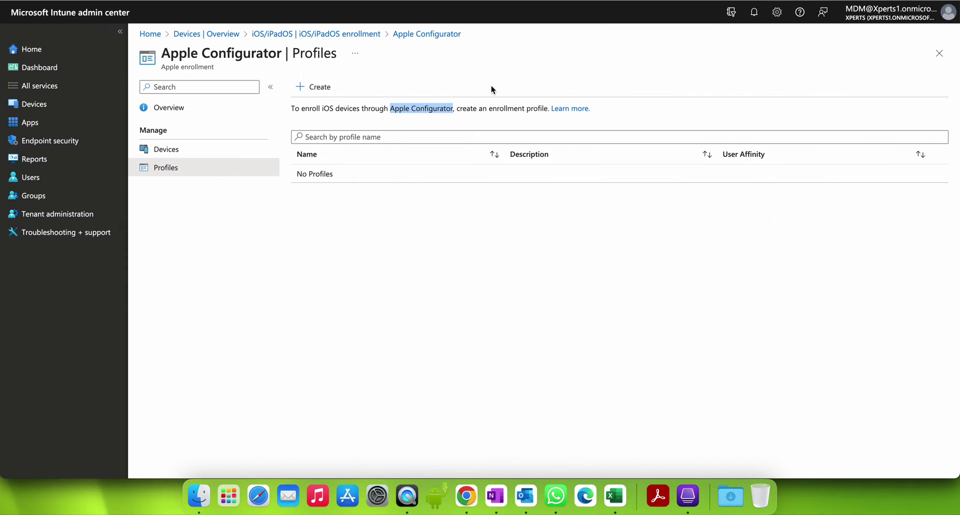
Start a new Apple Configurator enrollment profile and name it "User Affinity"
left_click(332, 86)
left_click(338, 152)
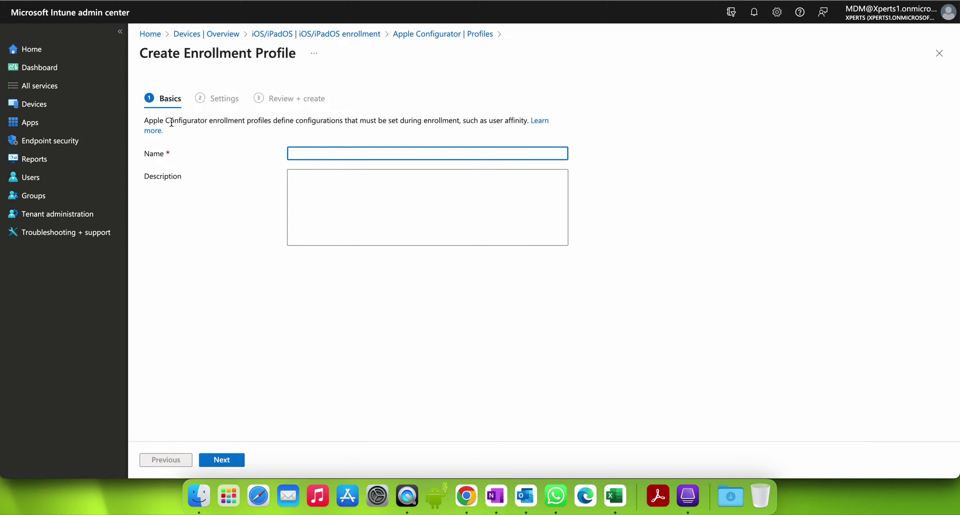
key("super+equal")
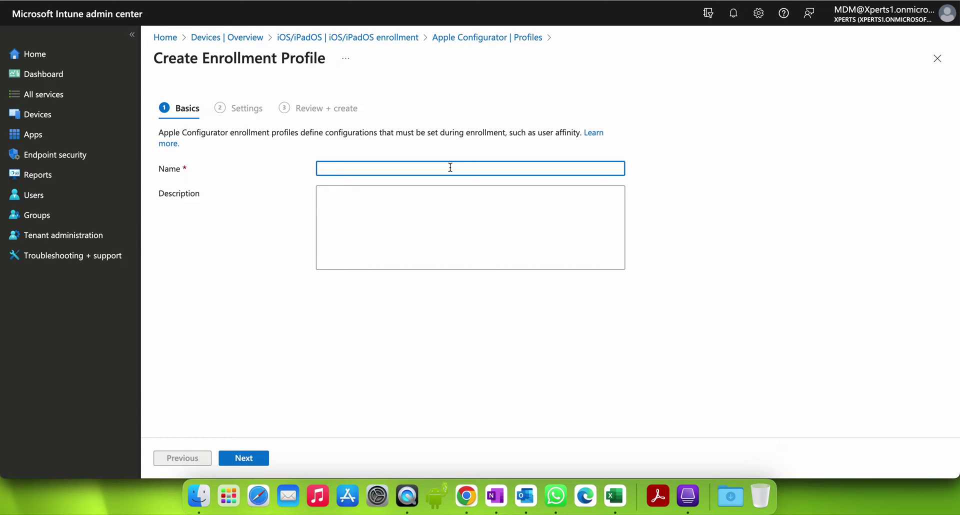
type("A")
key("BackSpace")
type("User")
key("BackSpace")
key("BackSpace")
type("er Affinity")
left_click(414, 205)
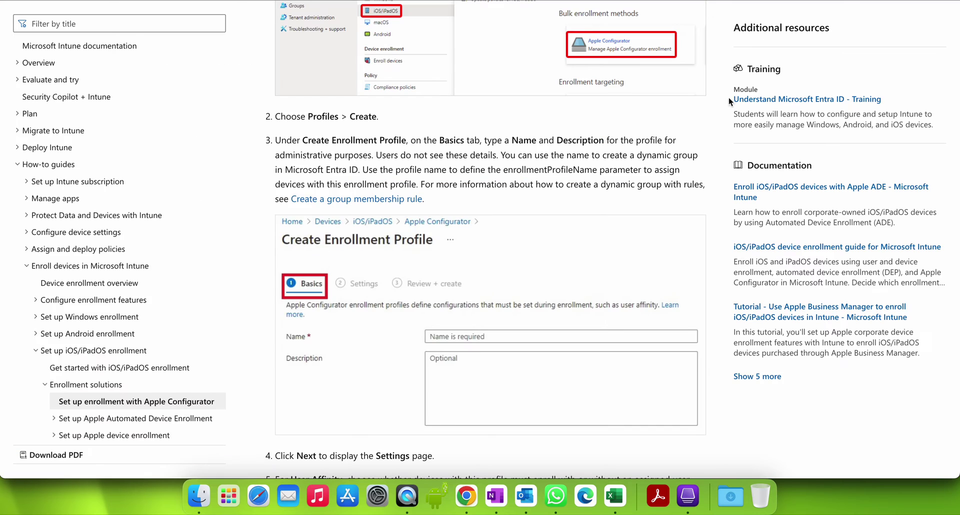
Read in the documentation how the two User Affinity options differ and what enrolling with user affinity requires
scroll(655, 235, "down", 10)
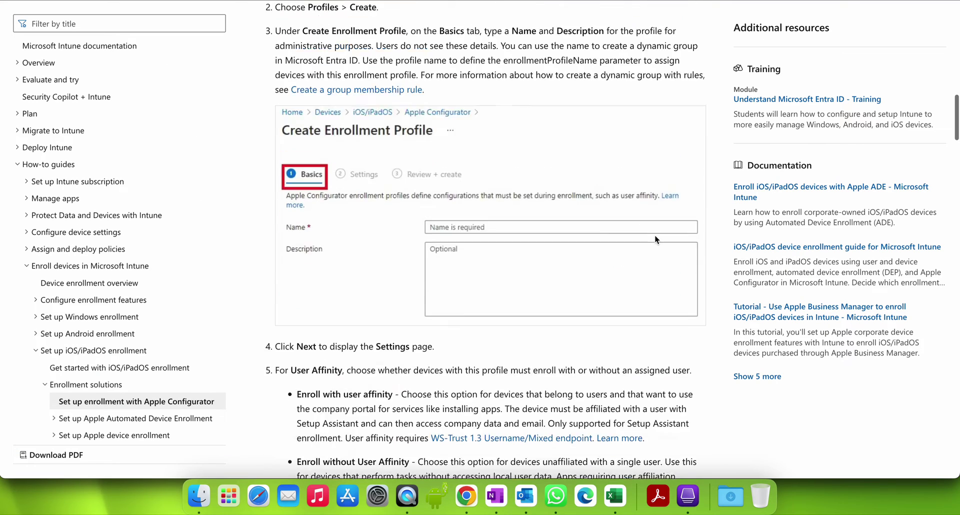
scroll(654, 240, "down", 2)
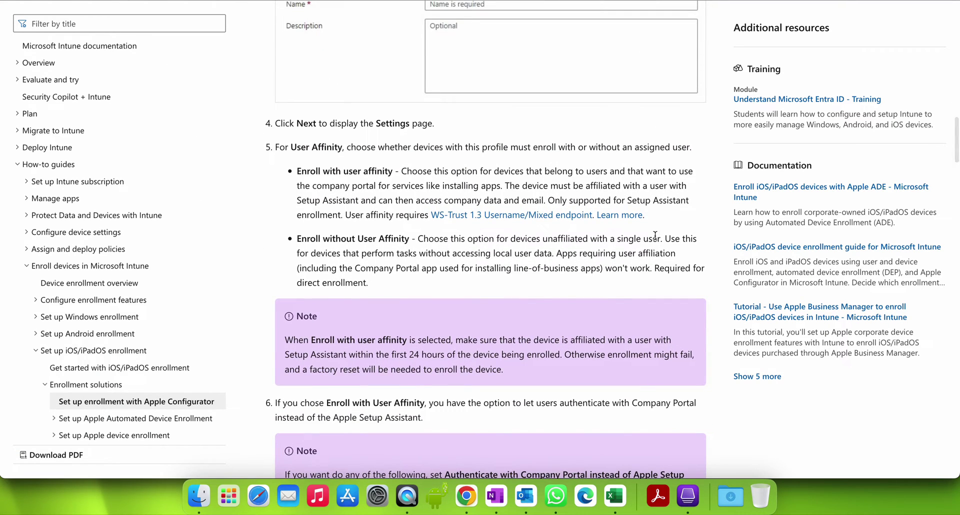
scroll(612, 240, "down", 1)
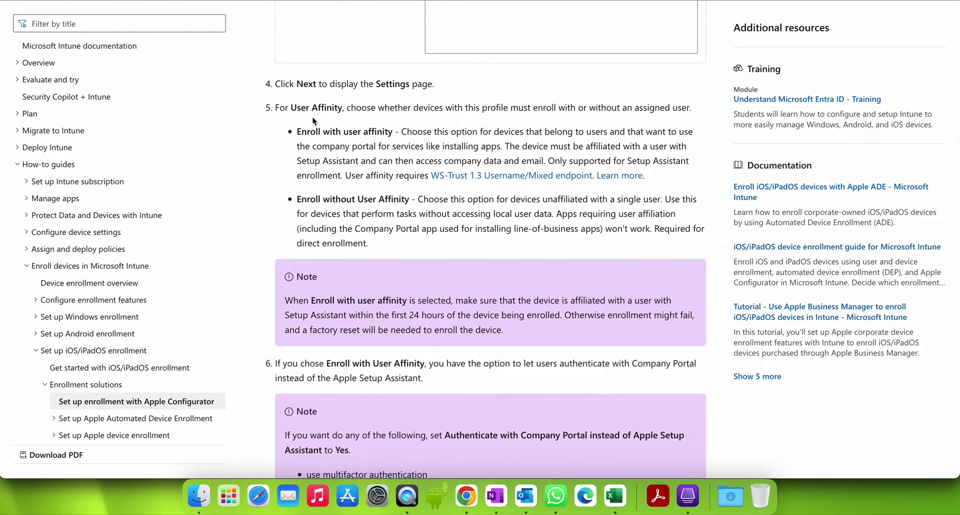
left_click_drag(297, 109, 425, 108)
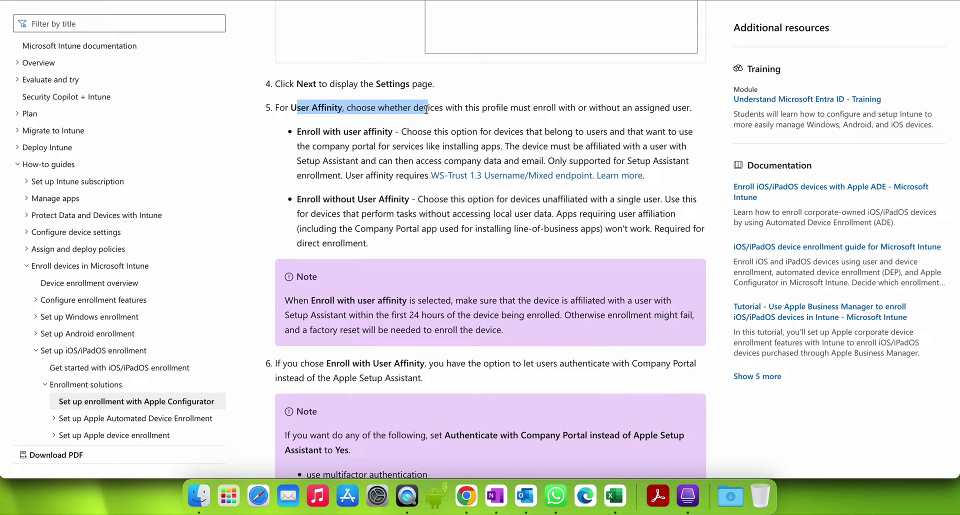
left_click(443, 109)
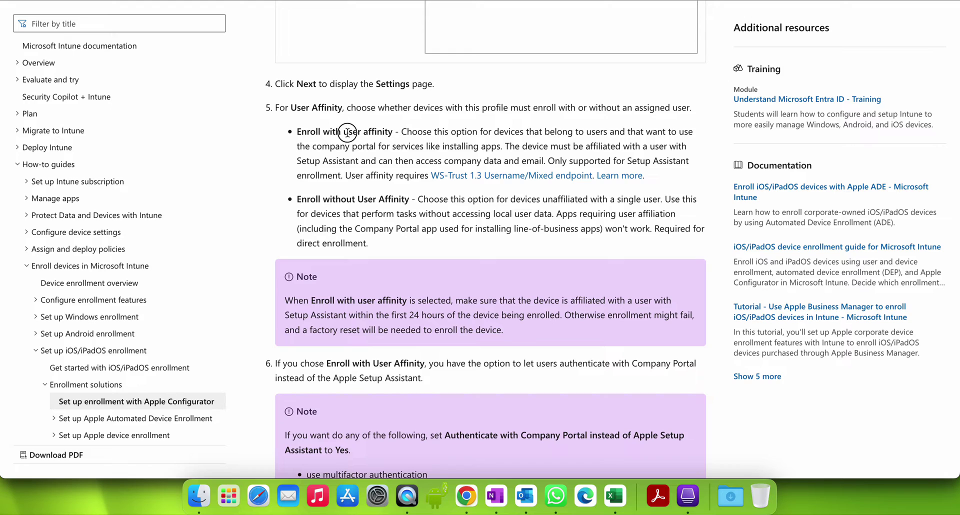
left_click_drag(348, 131, 396, 133)
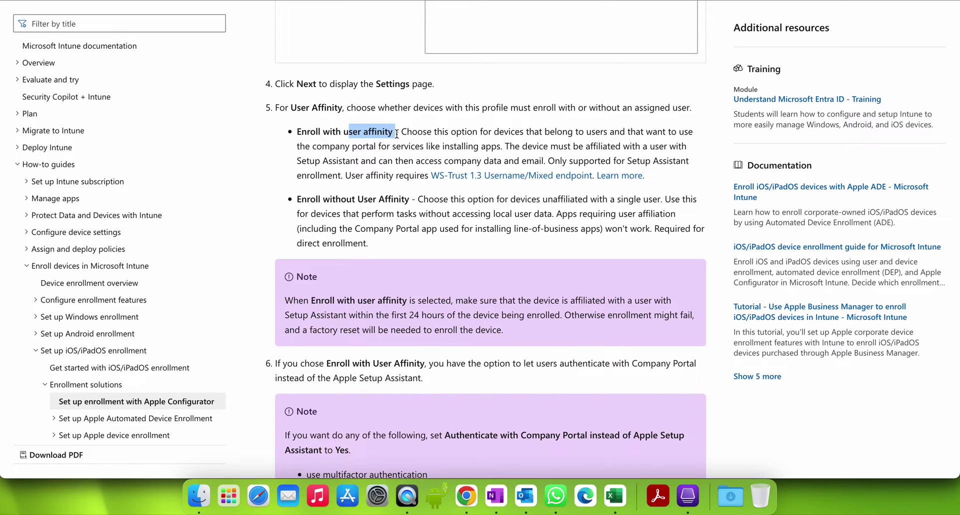
left_click_drag(415, 200, 324, 200)
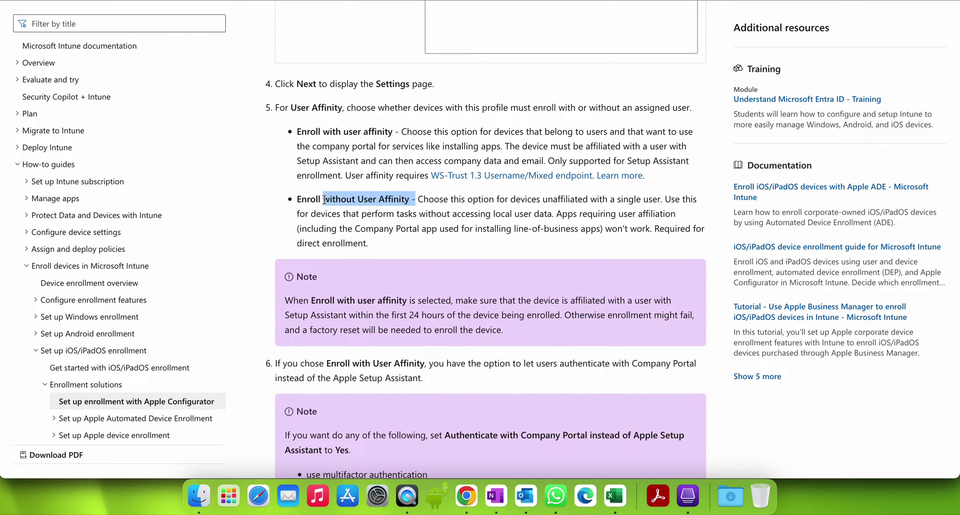
left_click(389, 132)
left_click_drag(389, 132, 301, 132)
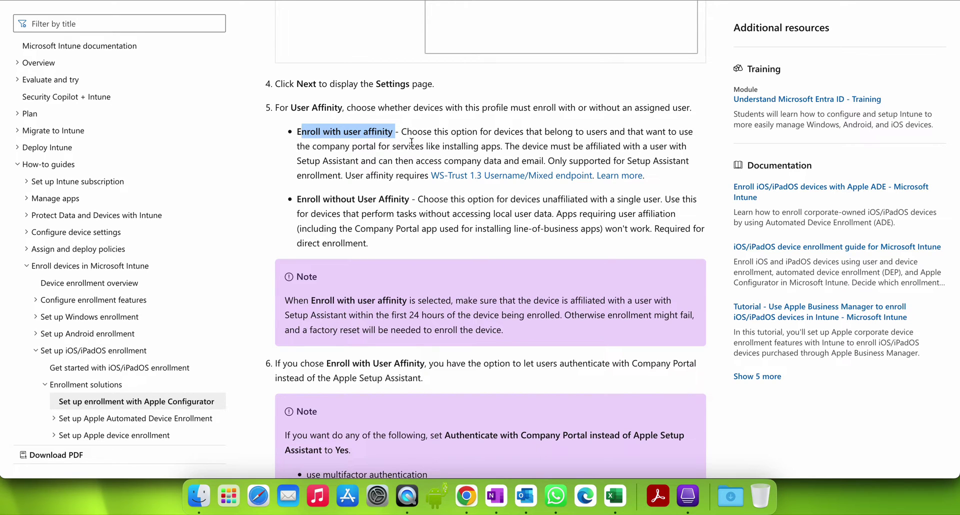
left_click_drag(352, 148, 473, 148)
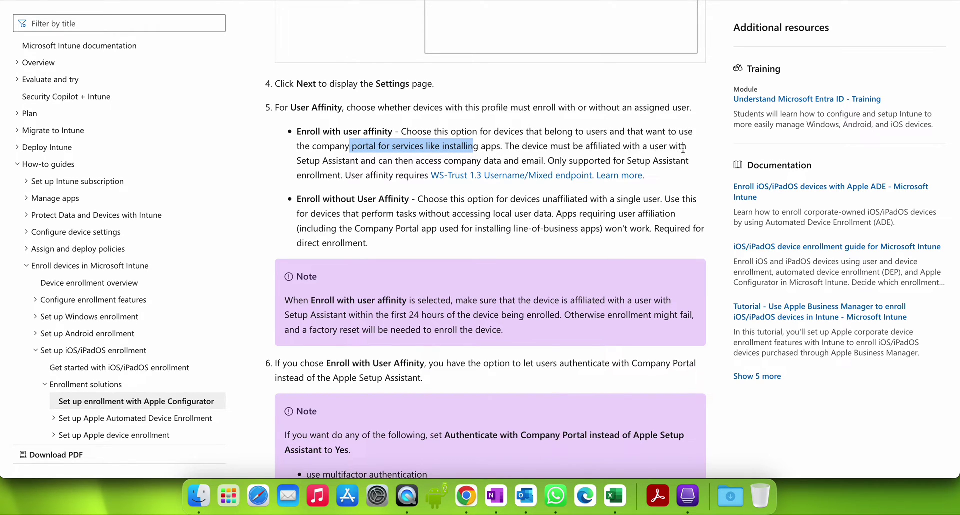
left_click_drag(687, 148, 630, 148)
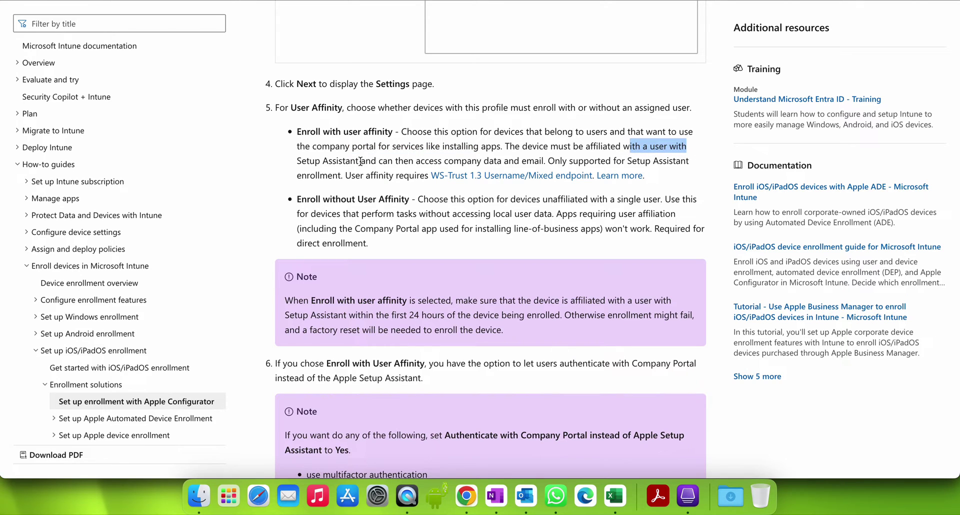
left_click_drag(360, 161, 290, 161)
left_click(384, 159)
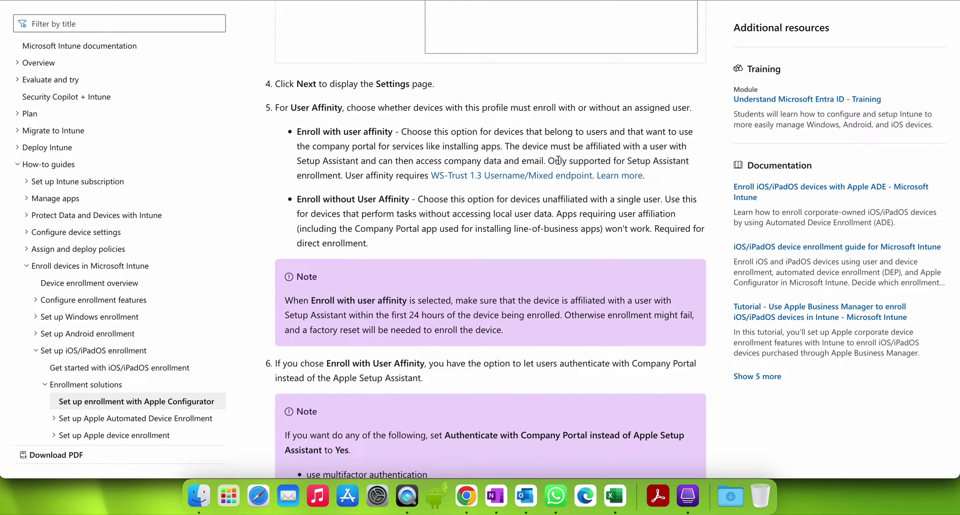
left_click_drag(547, 160, 676, 160)
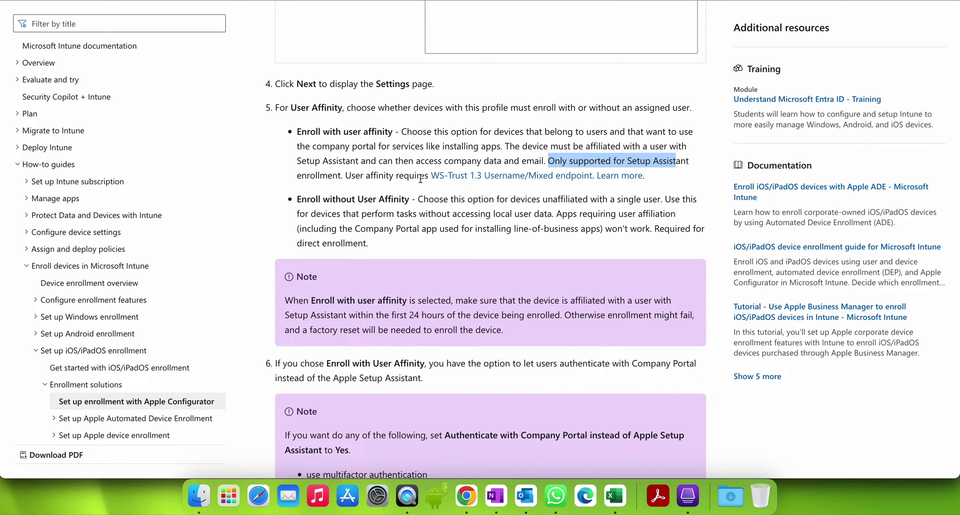
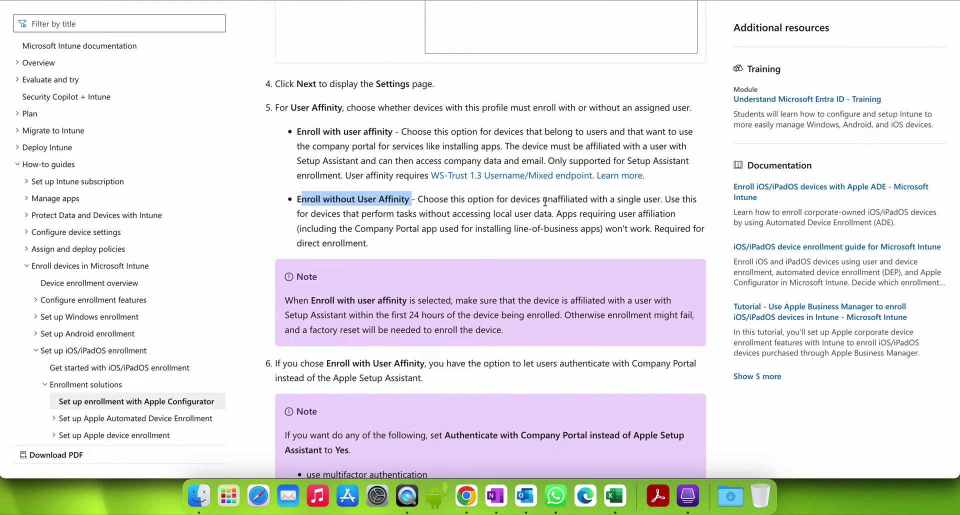
Examine the documentation's explanation of enrolling without user affinity and the note on affiliating devices when enrolling with it
left_click_drag(543, 199, 665, 199)
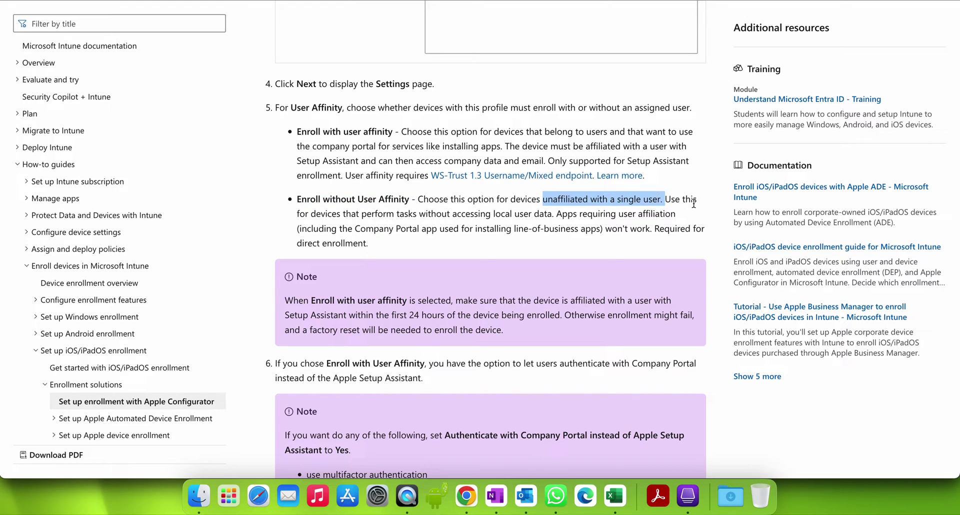
left_click_drag(344, 213, 419, 213)
left_click_drag(493, 214, 553, 214)
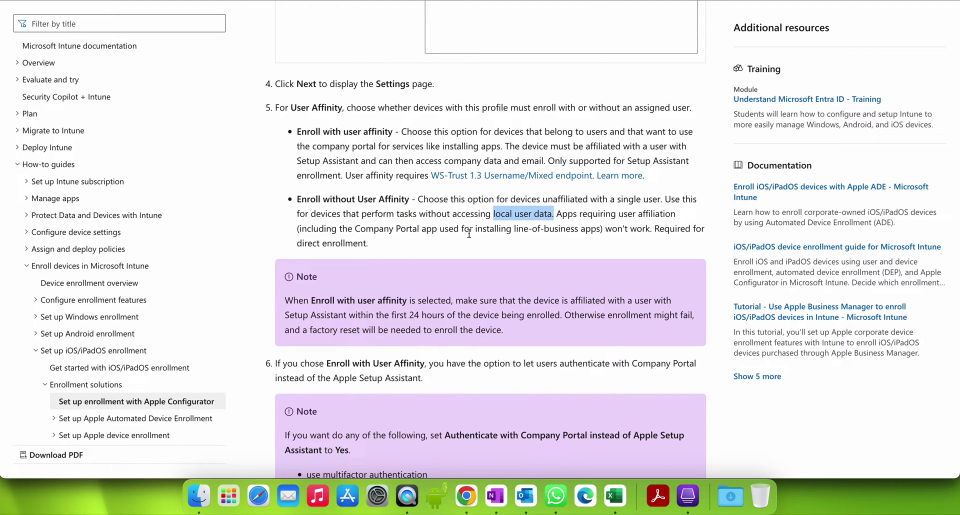
left_click(299, 300)
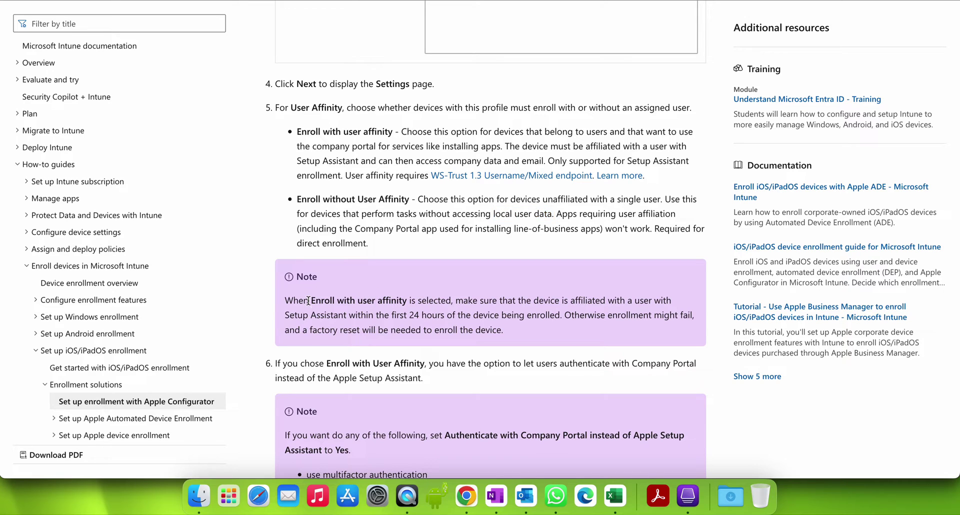
left_click_drag(286, 301, 407, 301)
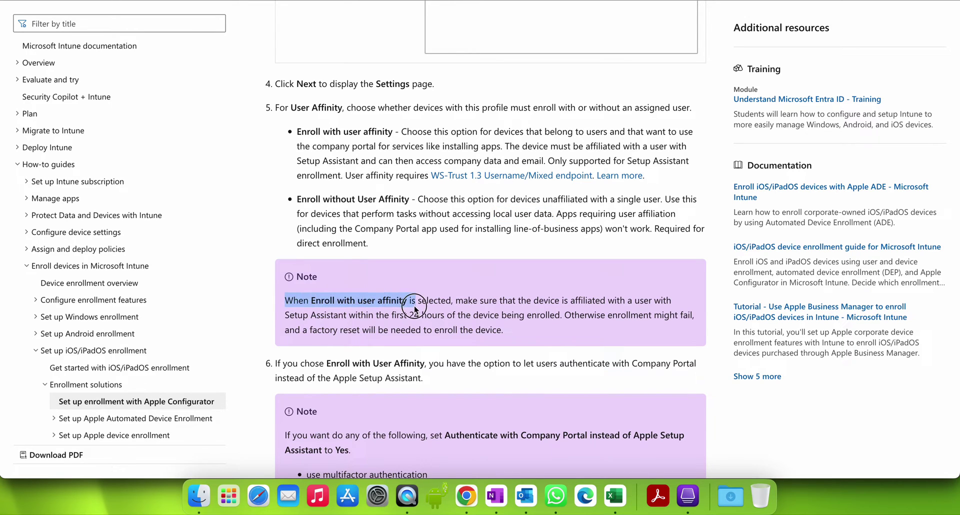
left_click(360, 310)
left_click_drag(286, 300, 418, 301)
left_click_drag(572, 300, 671, 302)
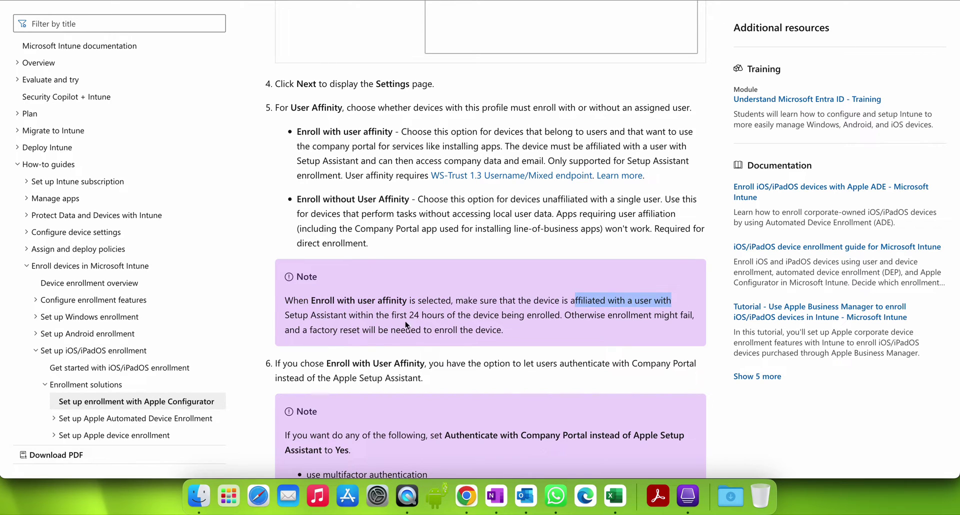
left_click_drag(357, 317, 472, 316)
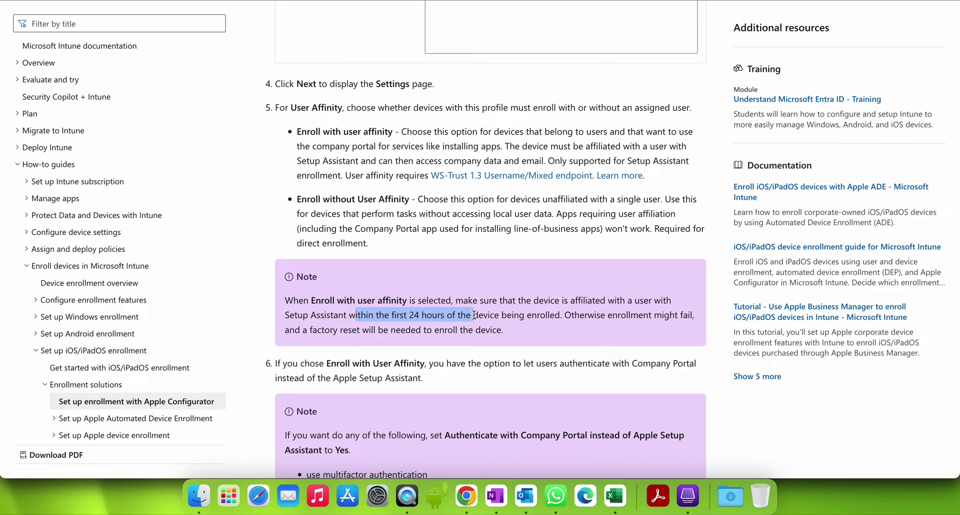
Read the documentation on the 24-hour affiliation requirement, Company Portal authentication, known limitations and Setup Assistant enrollment
left_click_drag(563, 315, 369, 316)
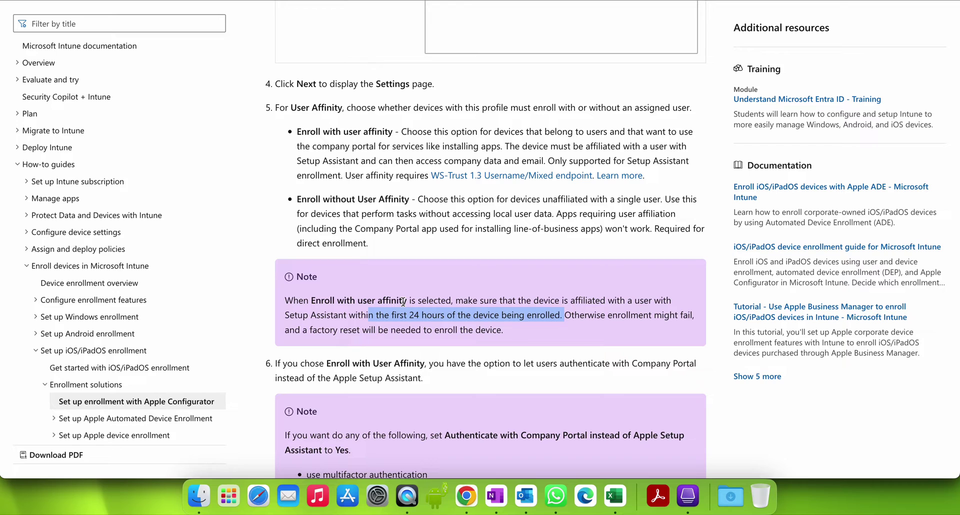
left_click_drag(359, 330, 501, 330)
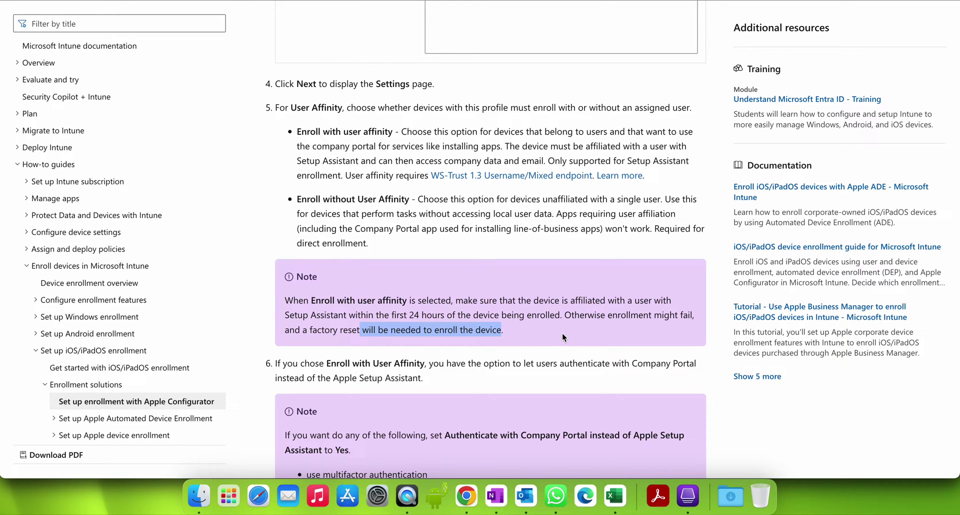
scroll(562, 333, "down", 3)
scroll(562, 334, "down", 10)
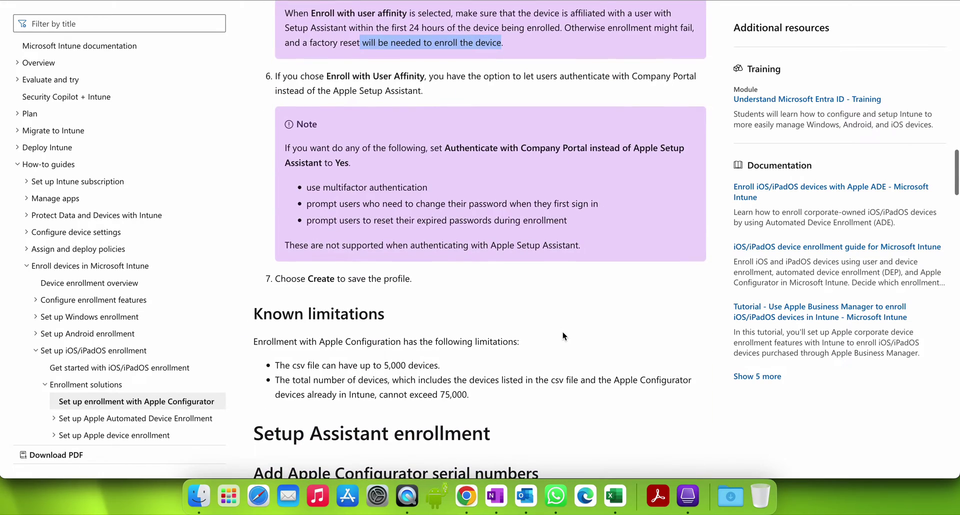
scroll(578, 257, "down", 10)
scroll(578, 257, "down", 4)
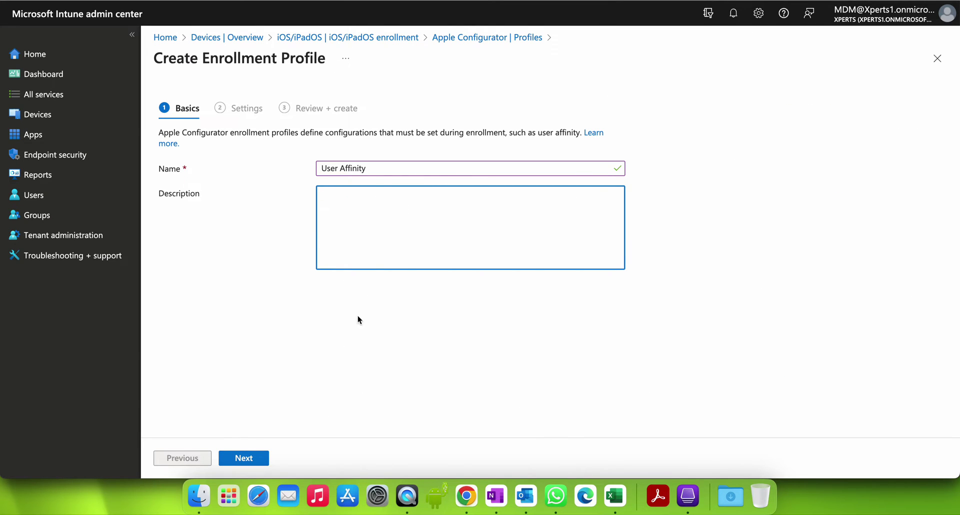
Rename the enrollment profile to "User Affinity Enrollment" and continue to its settings
left_click(376, 173)
left_click_drag(375, 172, 287, 161)
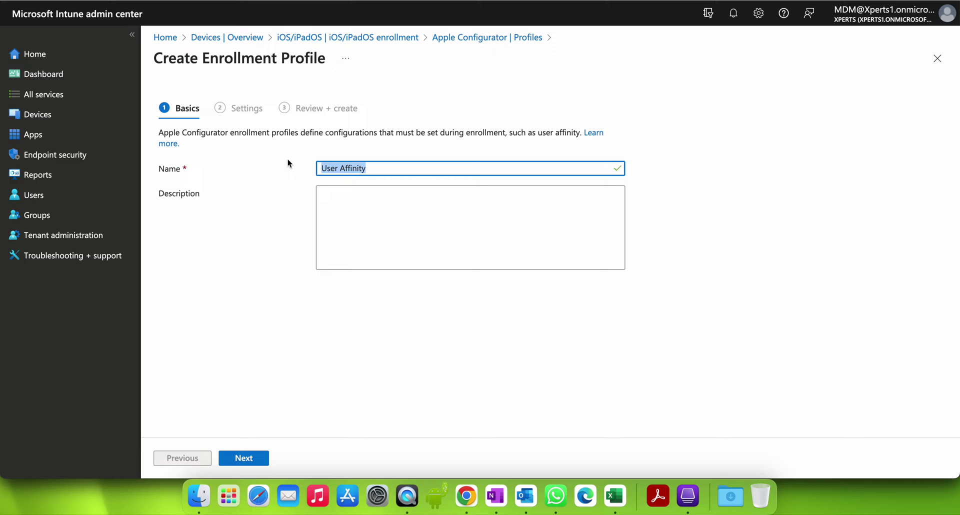
left_click(373, 171)
type("Enrollmet")
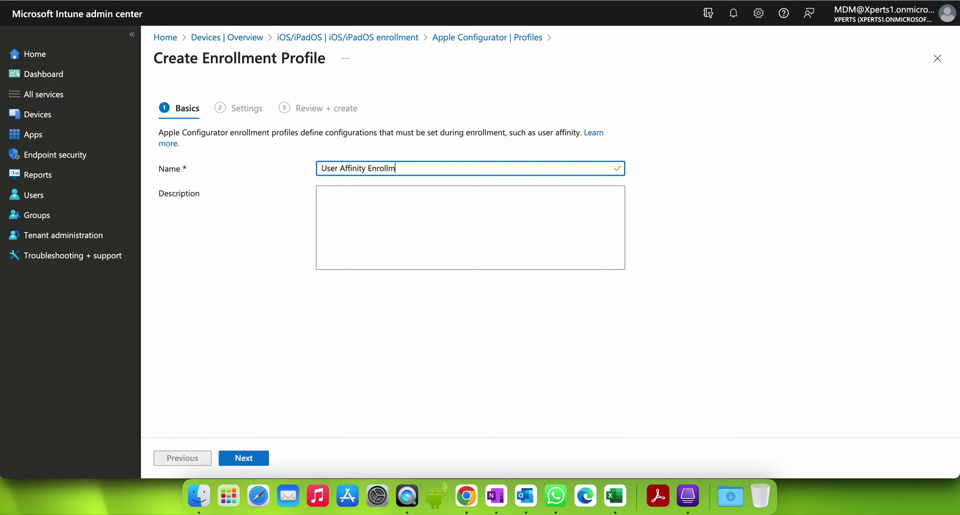
key("BackSpace")
key("BackSpace")
type("ment")
left_click(244, 458)
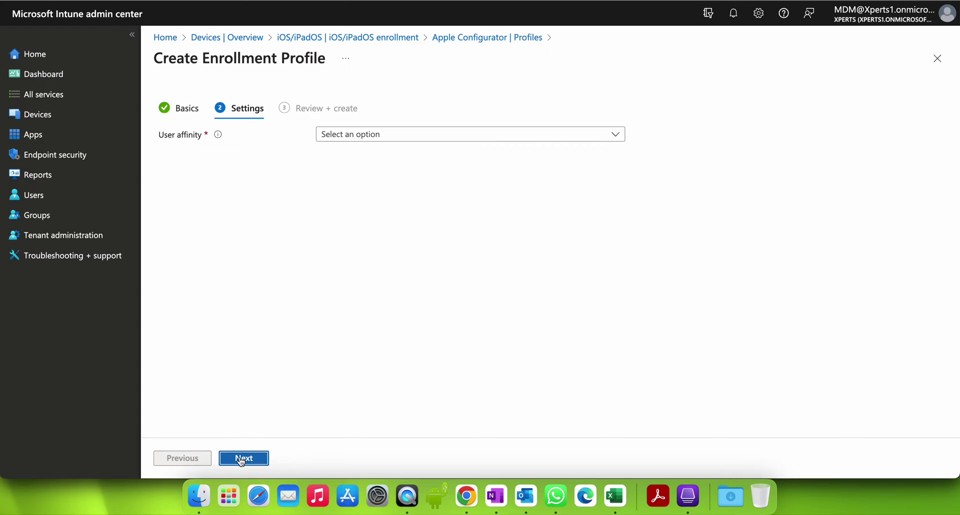
Try both user affinity options for the profile and settle on "Enroll with user affinity"
mouse_move(221, 136)
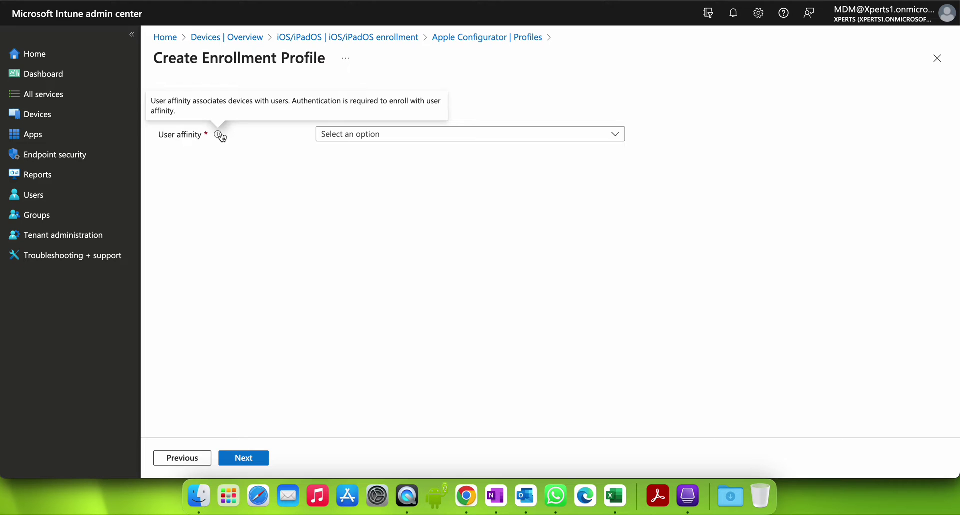
left_click(407, 134)
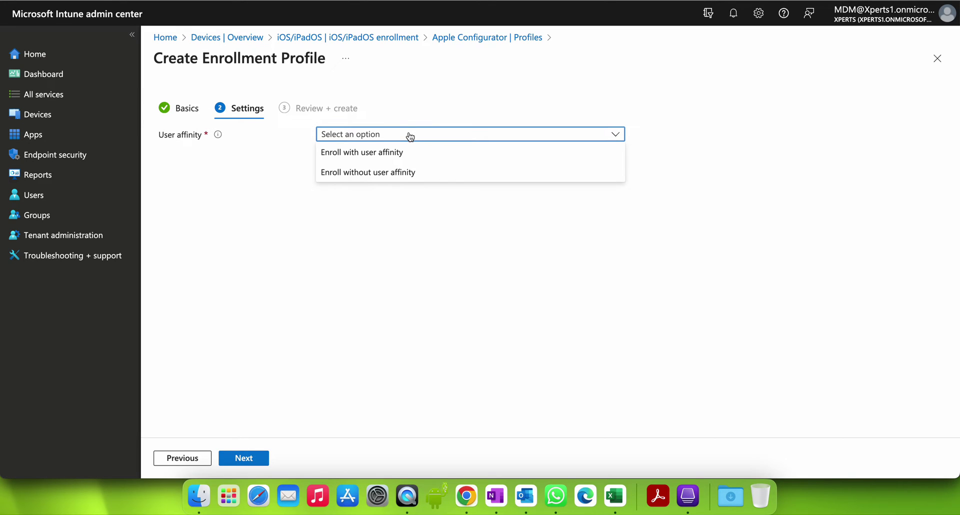
left_click(426, 158)
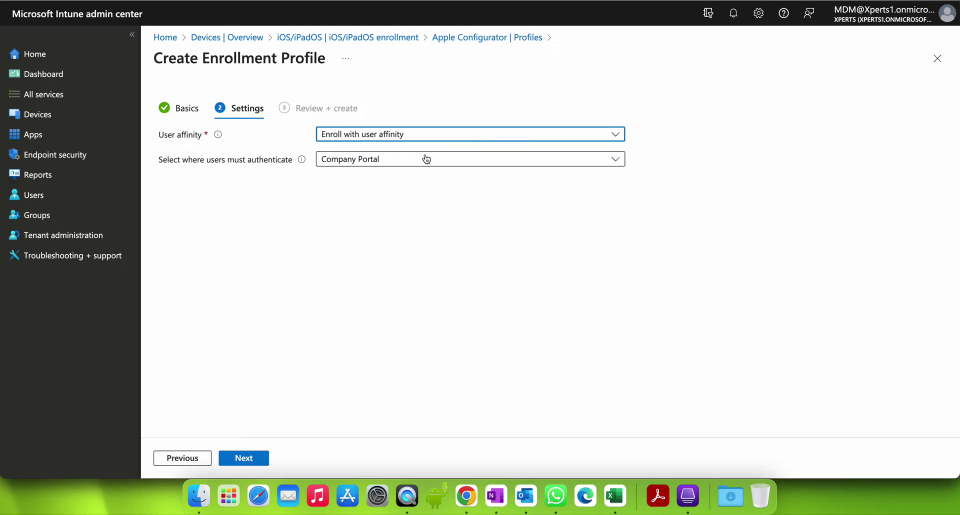
left_click(421, 139)
left_click(415, 173)
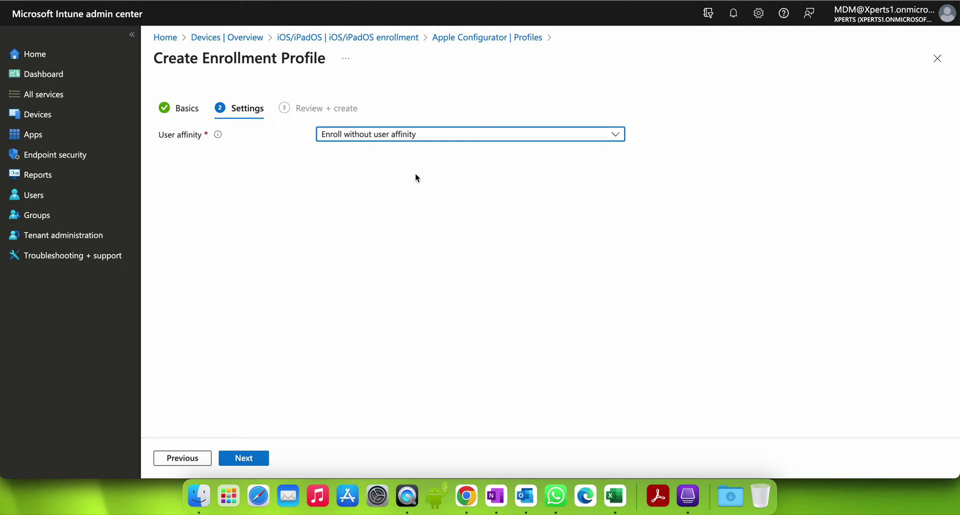
left_click(430, 135)
left_click(406, 153)
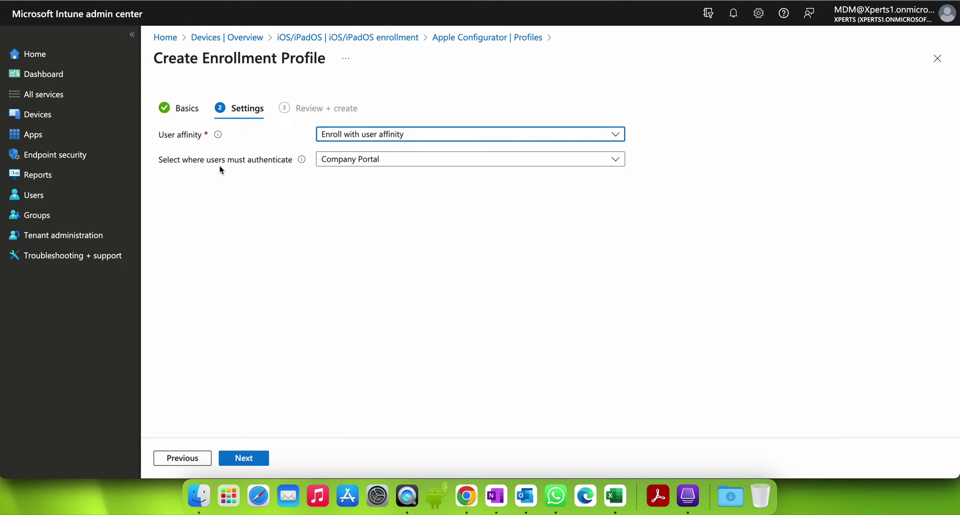
Try Setup Assistant as the place where users must authenticate
left_click(359, 161)
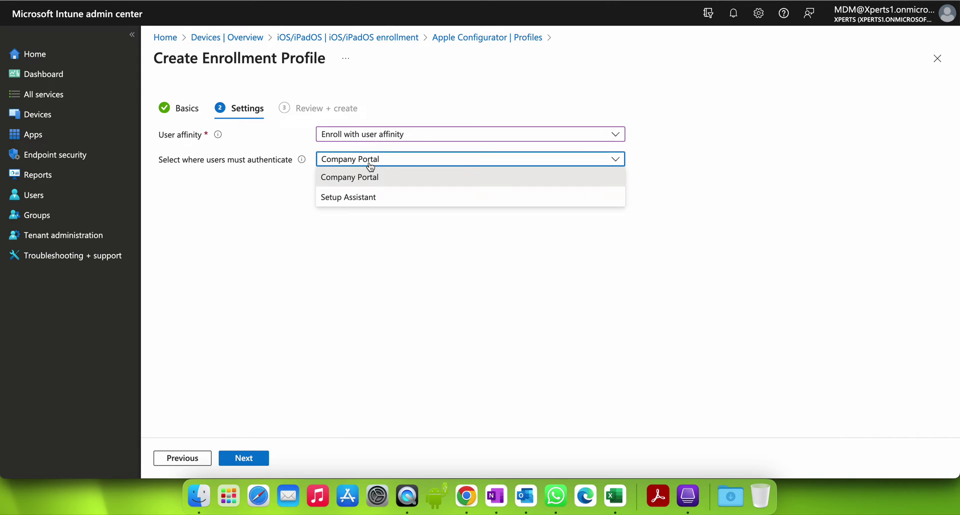
left_click(393, 196)
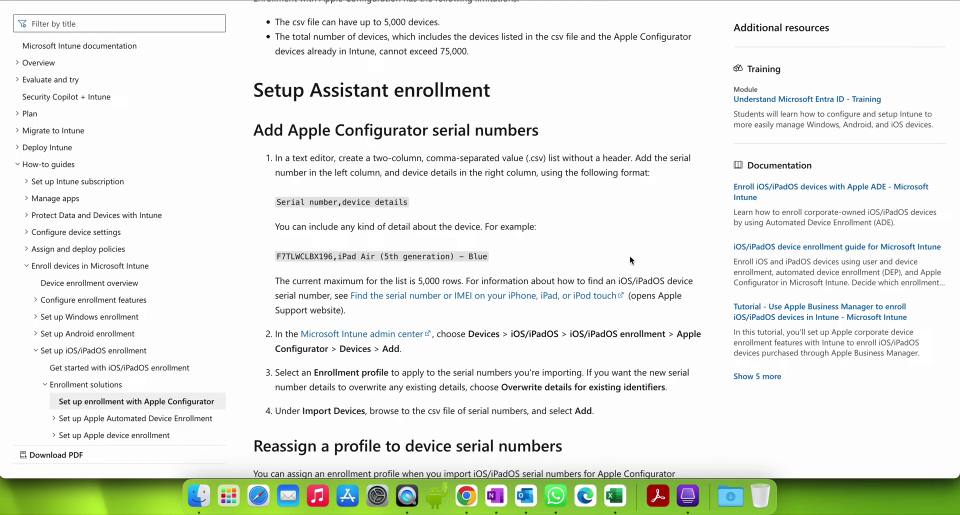
Reread the documentation notes on affiliating devices through Setup Assistant and on when to authenticate with Company Portal instead
scroll(629, 256, "up", 10)
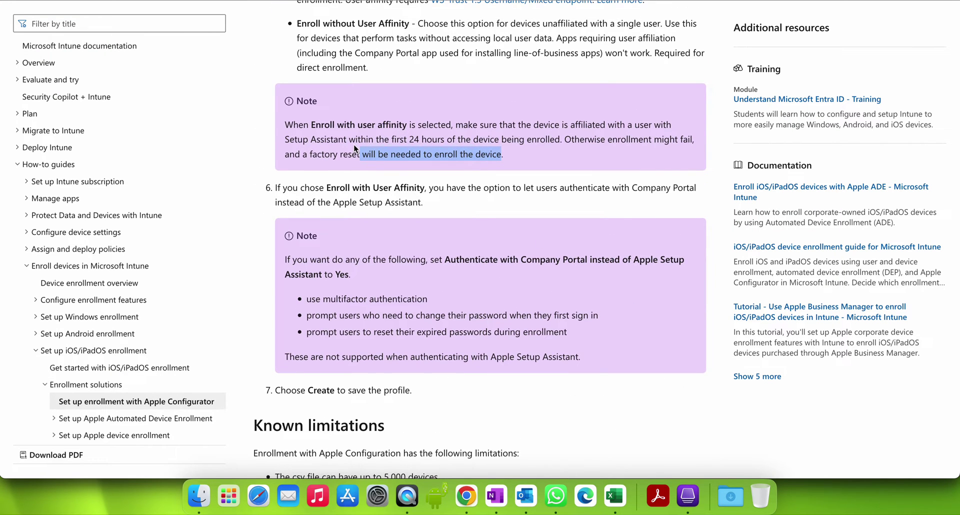
left_click_drag(316, 125, 473, 139)
left_click(583, 130)
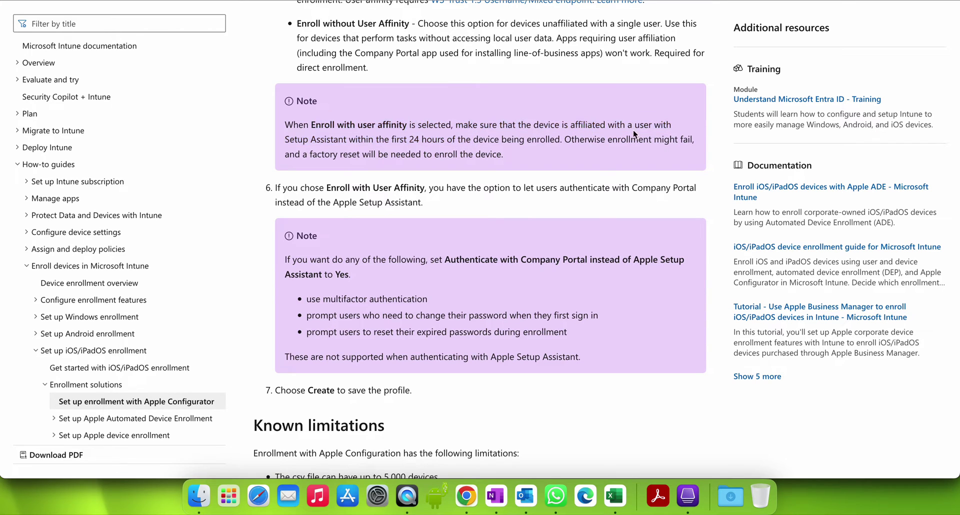
left_click_drag(289, 140, 432, 140)
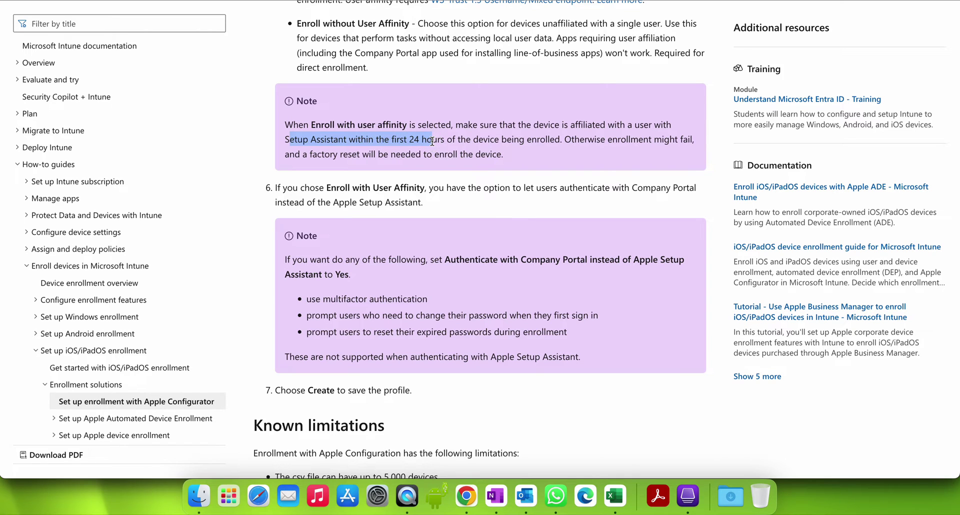
scroll(432, 141, "down", 1)
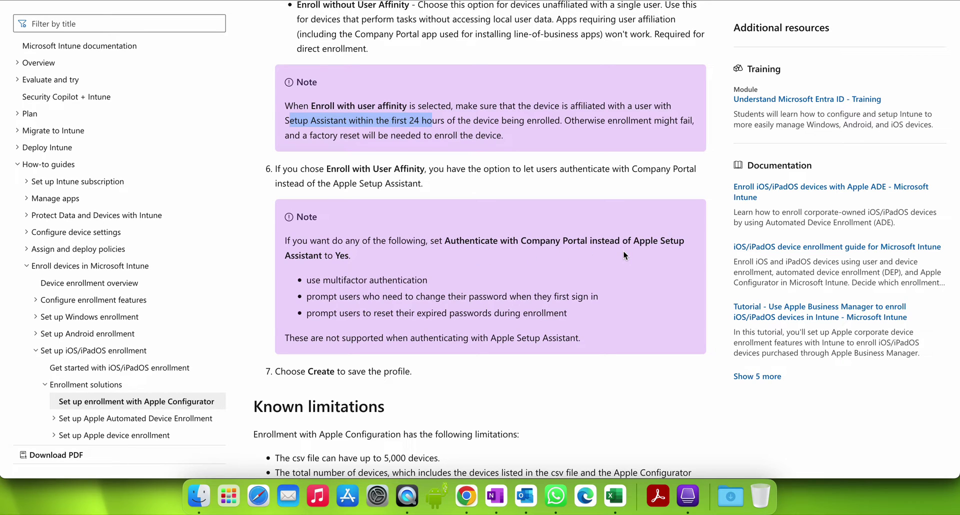
left_click_drag(307, 281, 415, 281)
left_click(340, 306)
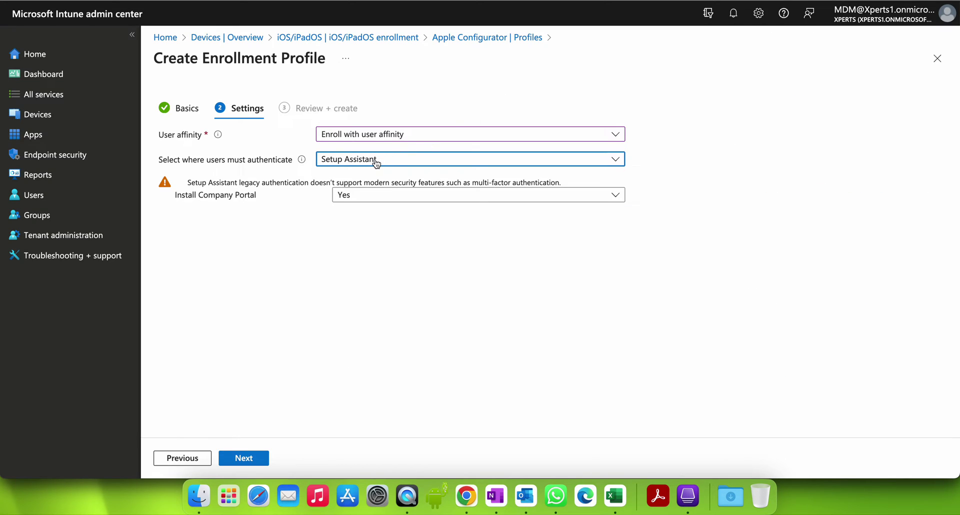
Switch user authentication to Company Portal and back to Setup Assistant, and examine the note about legacy authentication
left_click(376, 160)
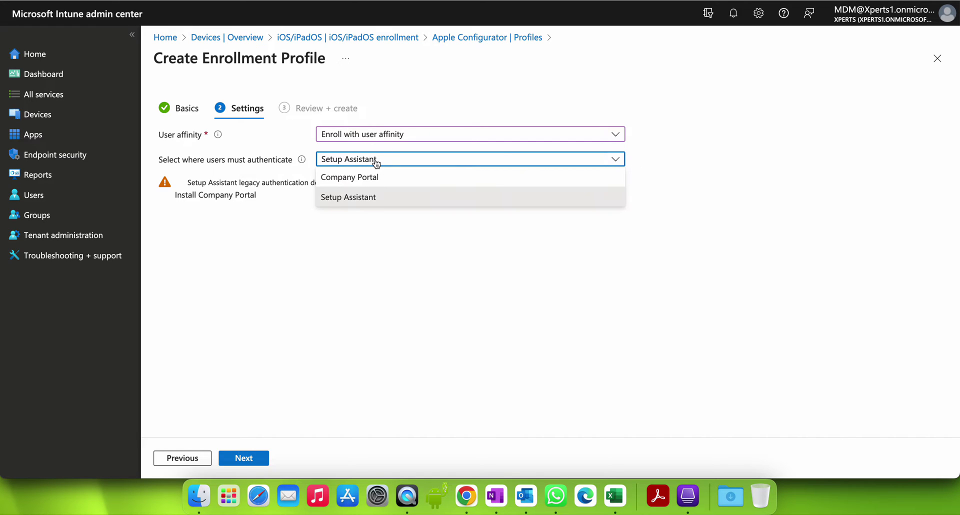
left_click(383, 178)
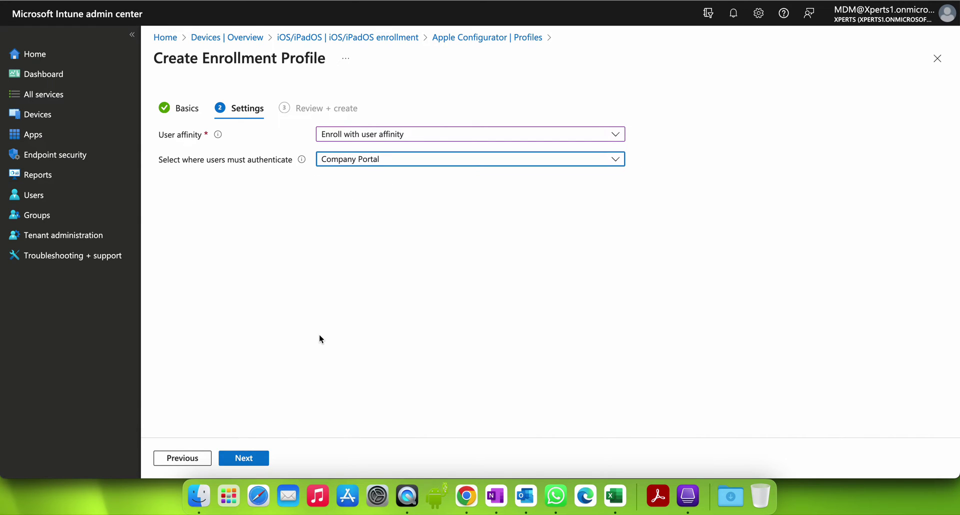
left_click(417, 167)
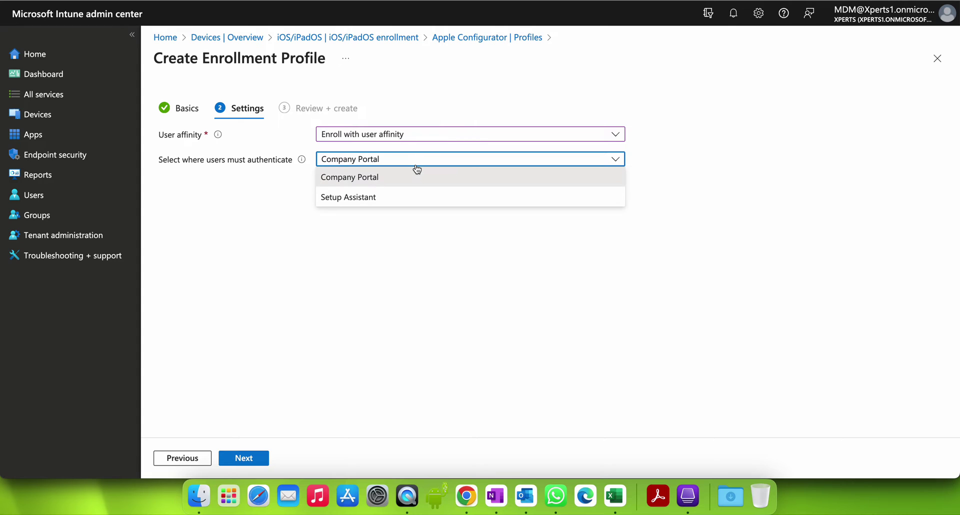
left_click(392, 197)
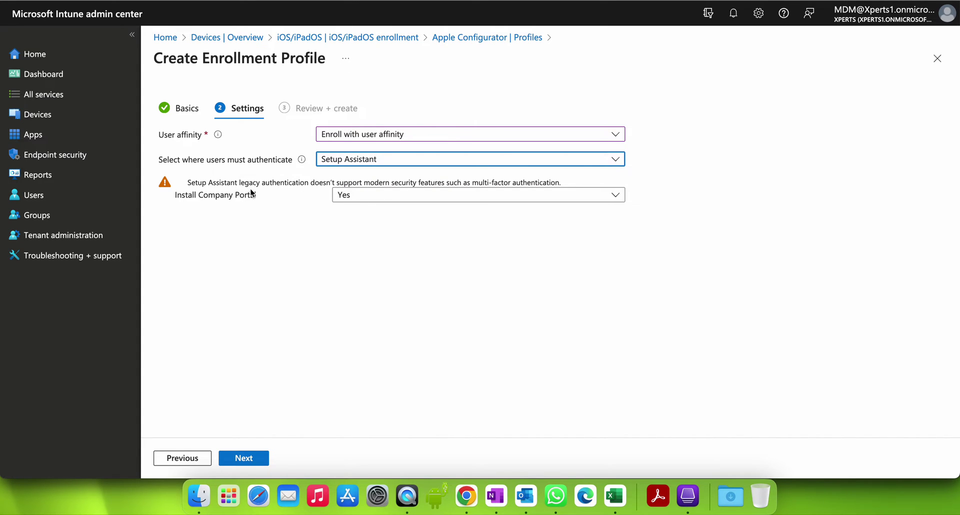
left_click_drag(309, 183, 430, 186)
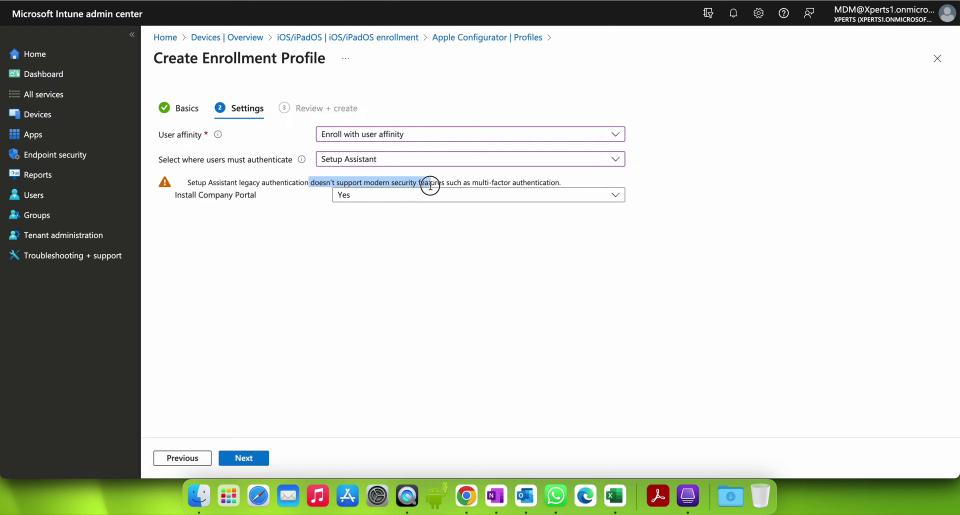
Try No for installing Company Portal under Setup Assistant authentication, and restore it to Yes
left_click(443, 198)
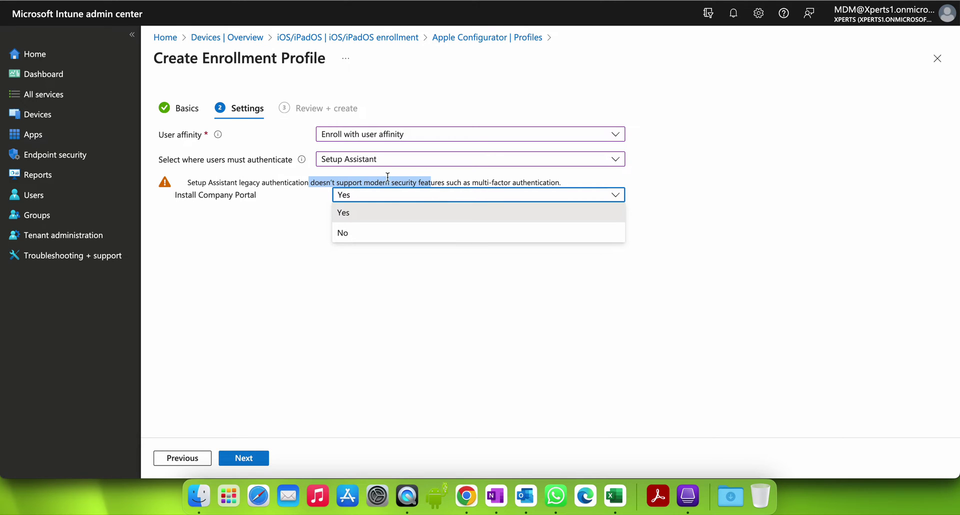
left_click(361, 233)
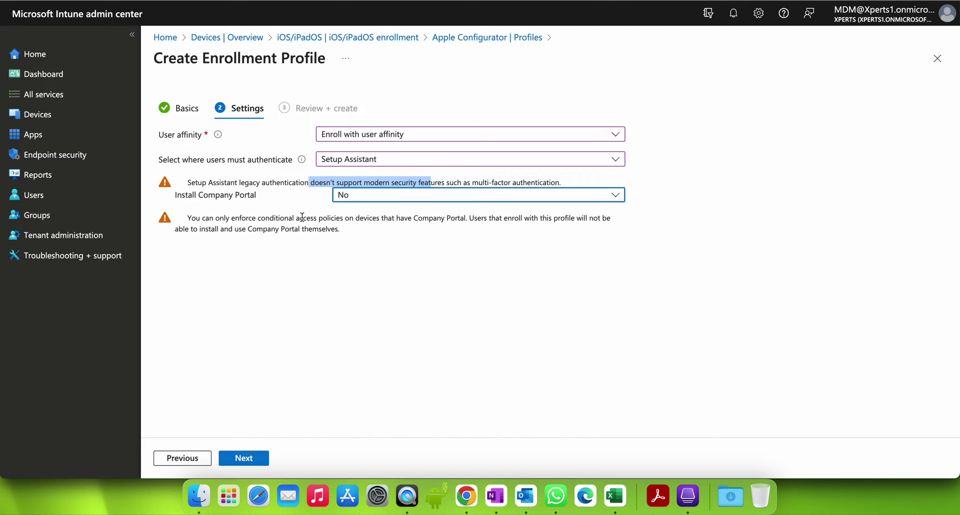
left_click(356, 196)
left_click(369, 212)
Set Company Portal as the place where users must authenticate and create the enrollment profile
left_click(380, 160)
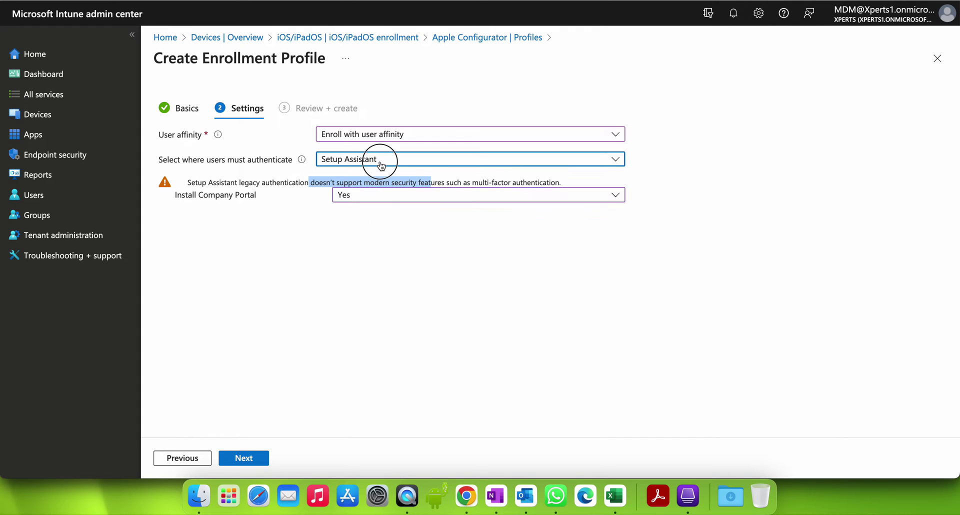
left_click(379, 182)
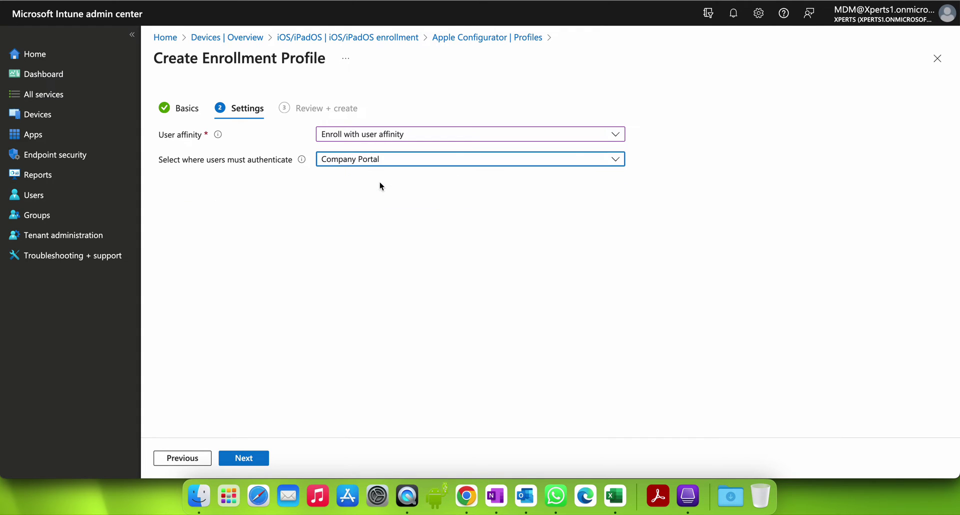
left_click(261, 462)
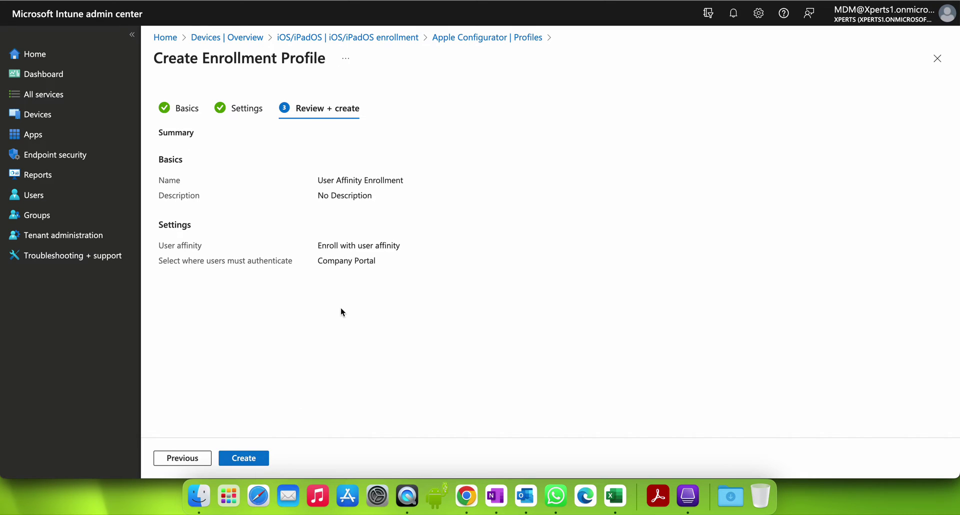
left_click(255, 457)
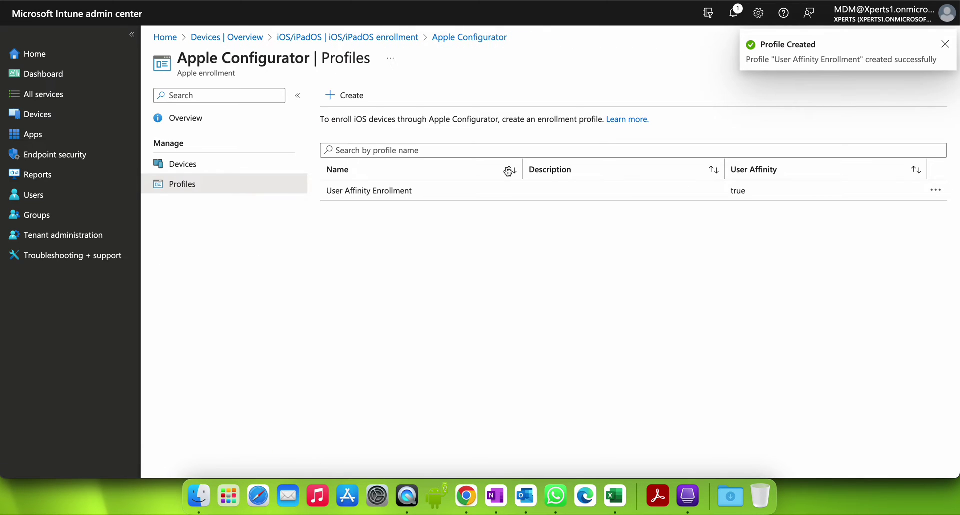
Start a second Apple Configurator enrollment profile named "Without user Affinity Enrollment" and continue to its settings
left_click(344, 95)
left_click(330, 169)
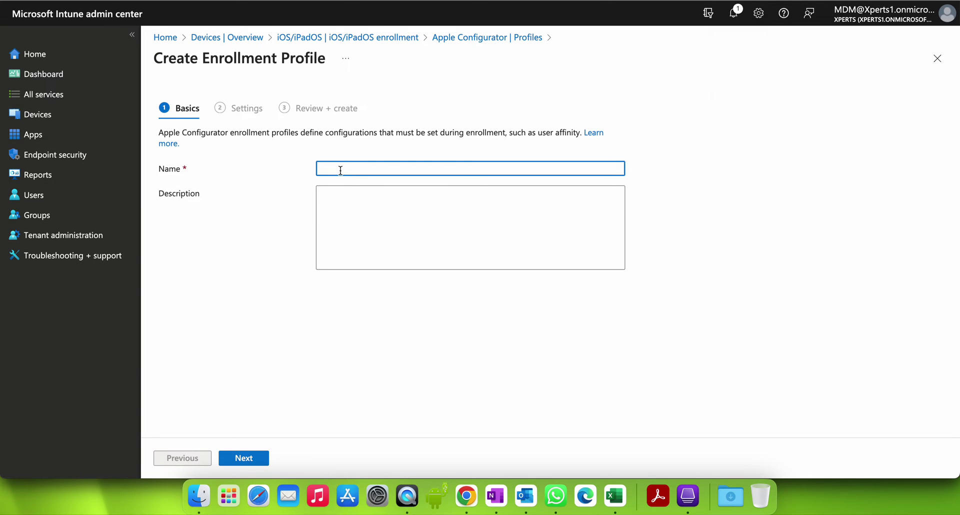
type("Wihtiut")
key("BackSpace")
key("BackSpace")
key("BackSpace")
key("BackSpace")
key("BackSpace")
key("BackSpace")
type("thout user Affinity En")
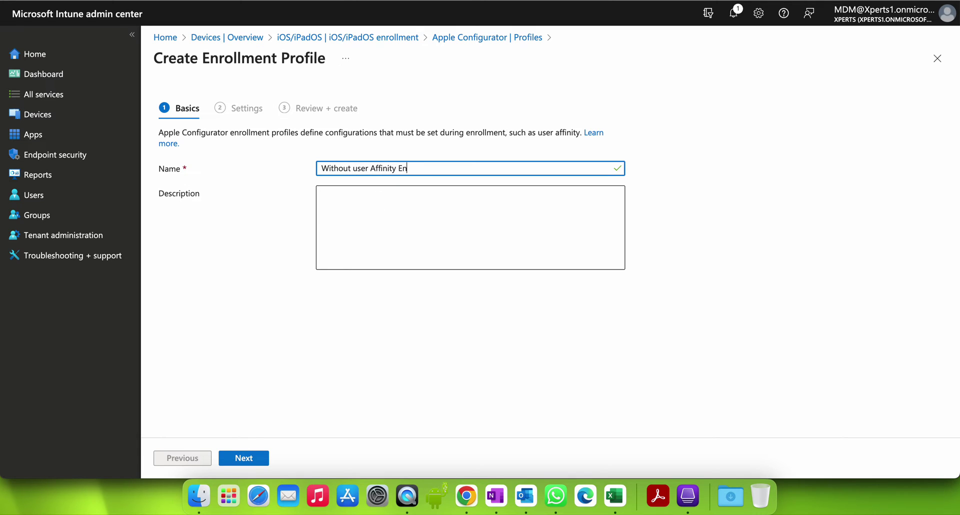
type("rollment")
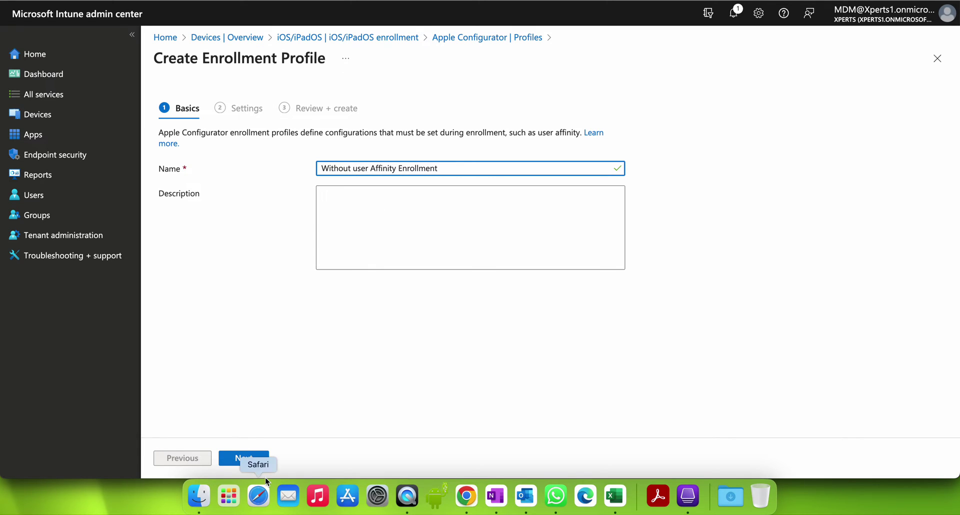
left_click(258, 459)
Set the second profile's user affinity to "Enroll without user affinity" and proceed to its review summary
left_click(422, 133)
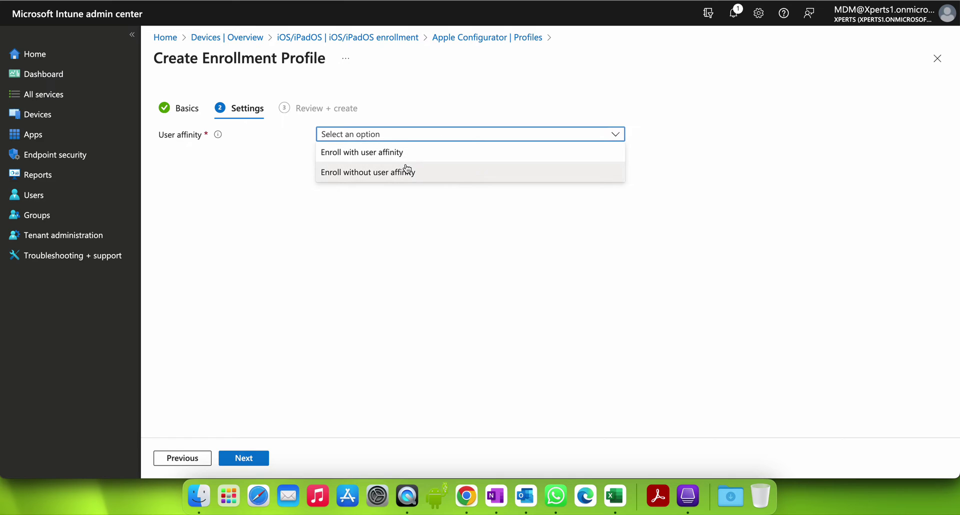
left_click(407, 170)
left_click(247, 456)
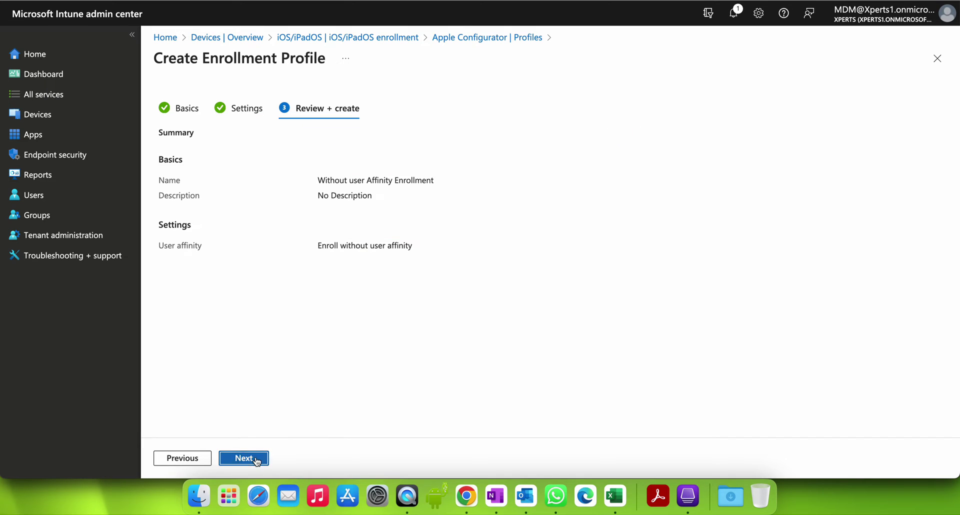
Recheck the review summary and create the "Without user Affinity Enrollment" profile
left_click(195, 465)
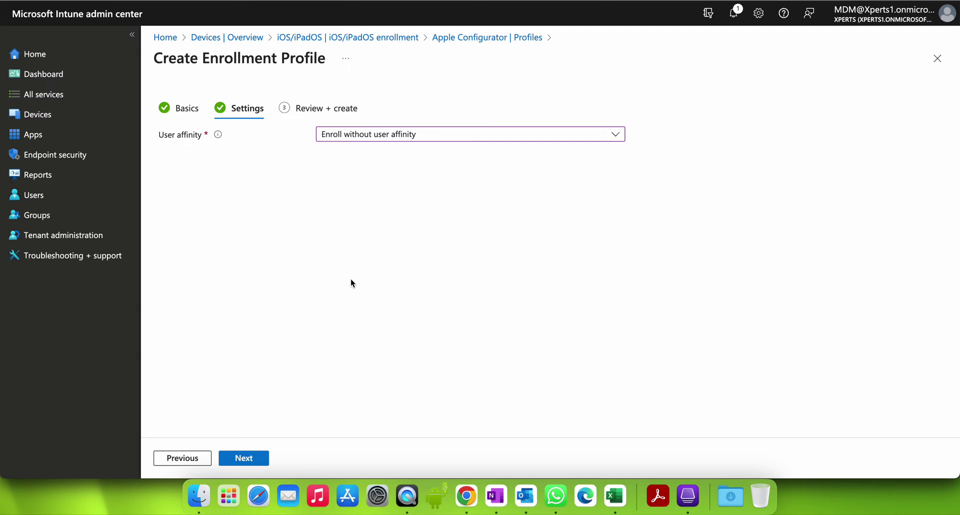
left_click(263, 458)
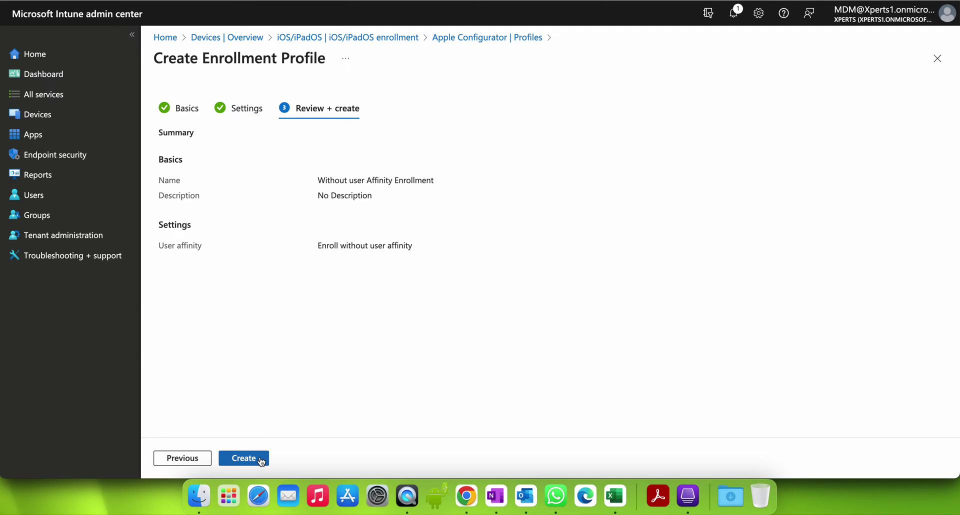
left_click(260, 459)
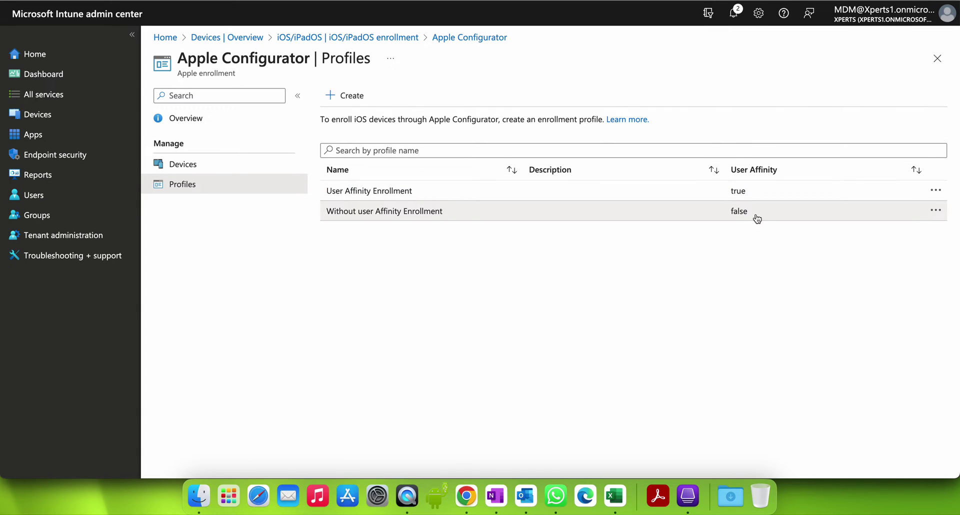
Open the "User Affinity Enrollment" profile and review its user affinity and authentication properties
left_click(450, 191)
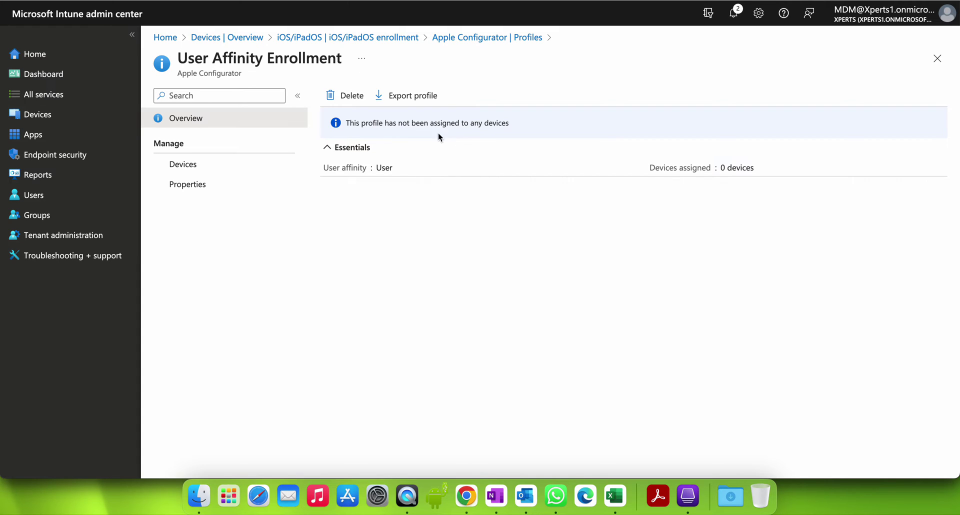
left_click(189, 165)
left_click(218, 181)
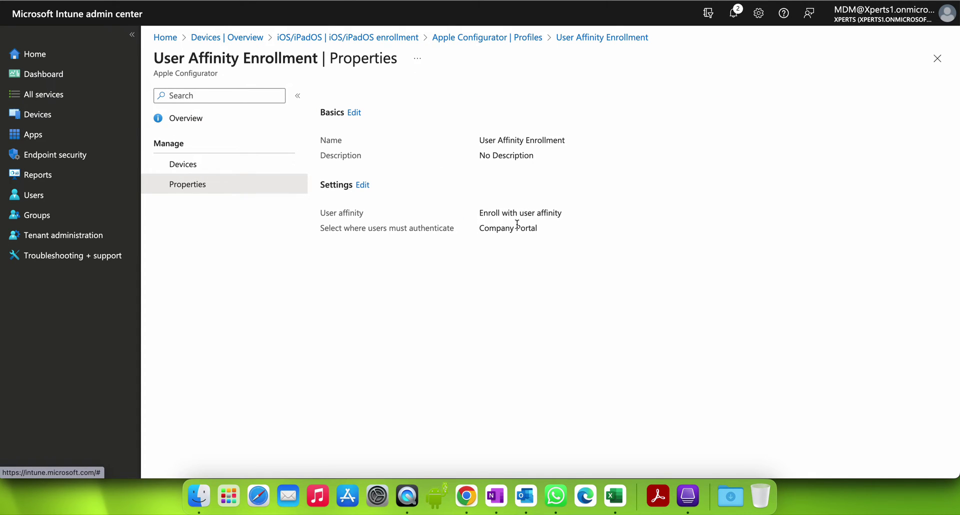
left_click_drag(489, 229, 539, 229)
left_click(210, 119)
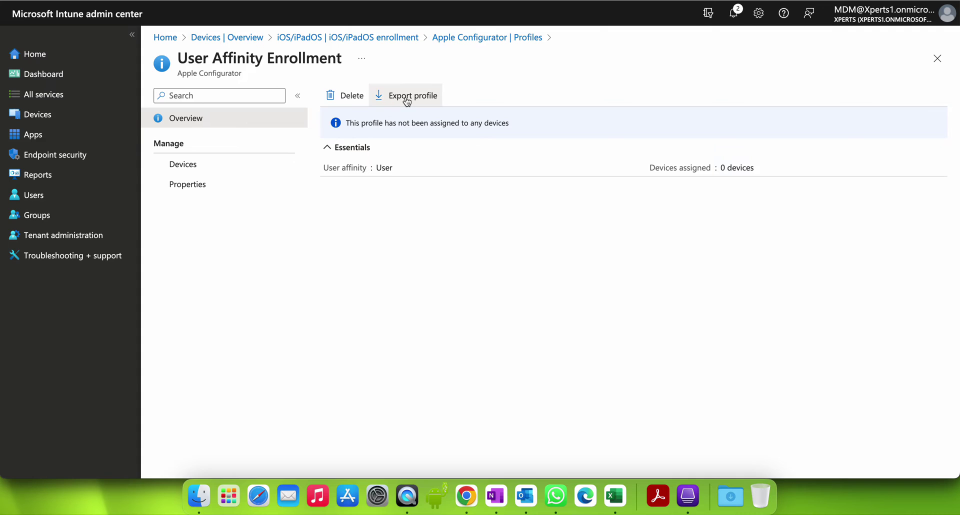
Copy the Setup Assistant profile URL from the "User Affinity Enrollment" export options and paste it into the OneNote Notes page
left_click(402, 98)
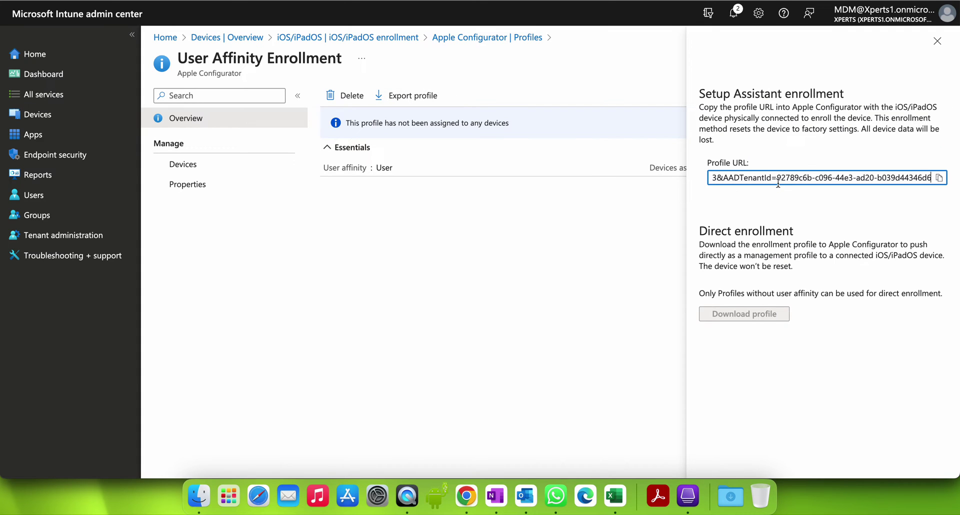
left_click(734, 183)
left_click_drag(755, 118, 864, 119)
left_click_drag(731, 129, 862, 129)
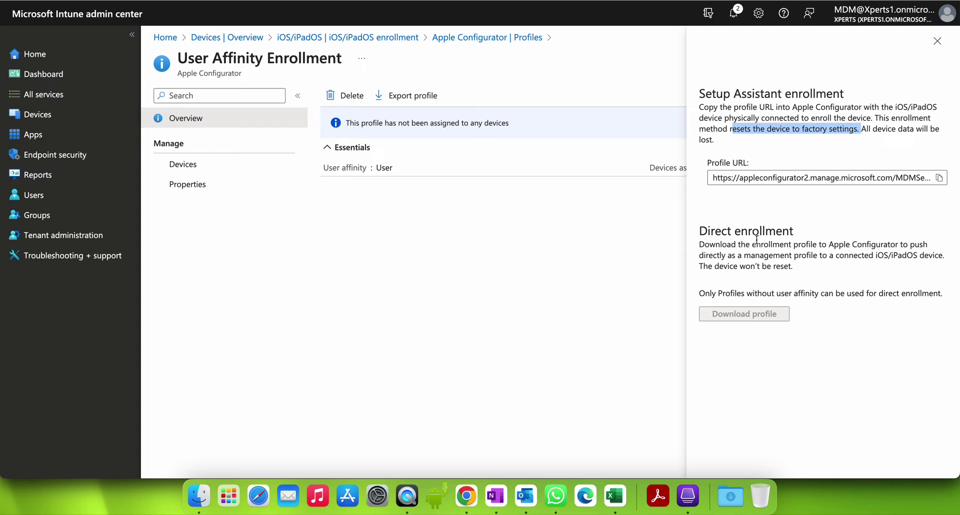
left_click(938, 178)
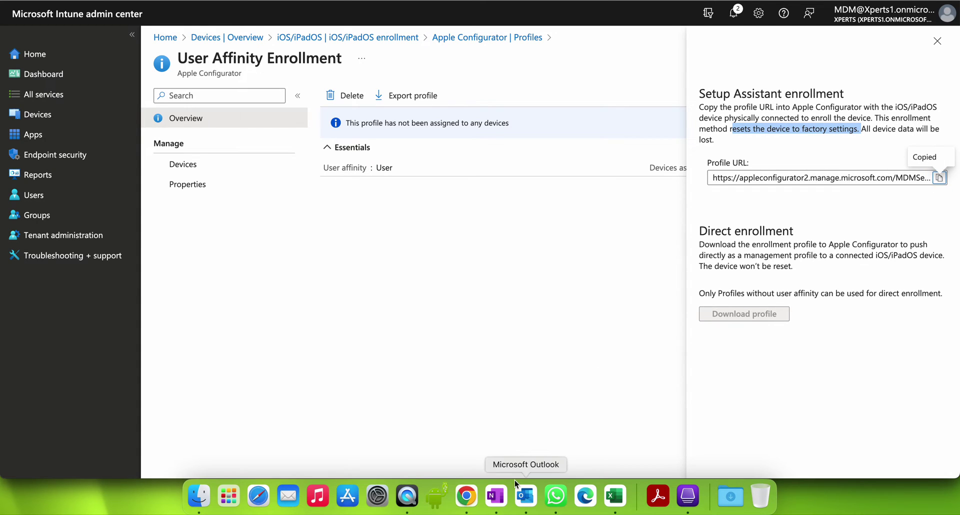
left_click(500, 497)
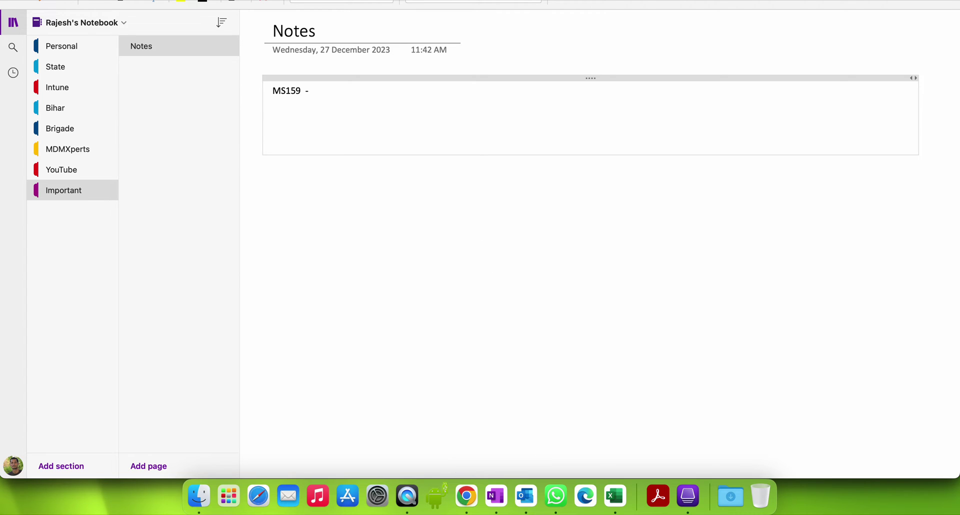
key("super+v")
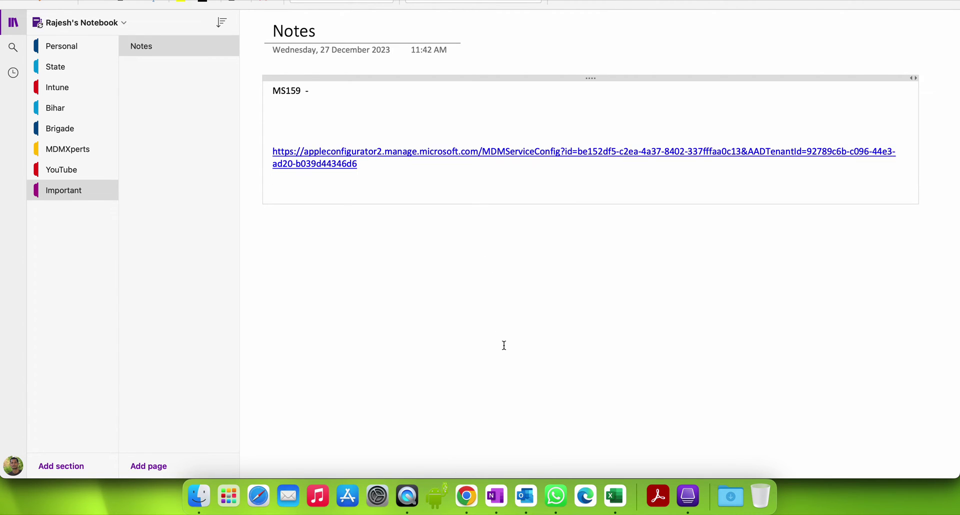
Switch back to Intune, close the export options and check the devices assigned to the "User Affinity Enrollment" profile
left_click(466, 497)
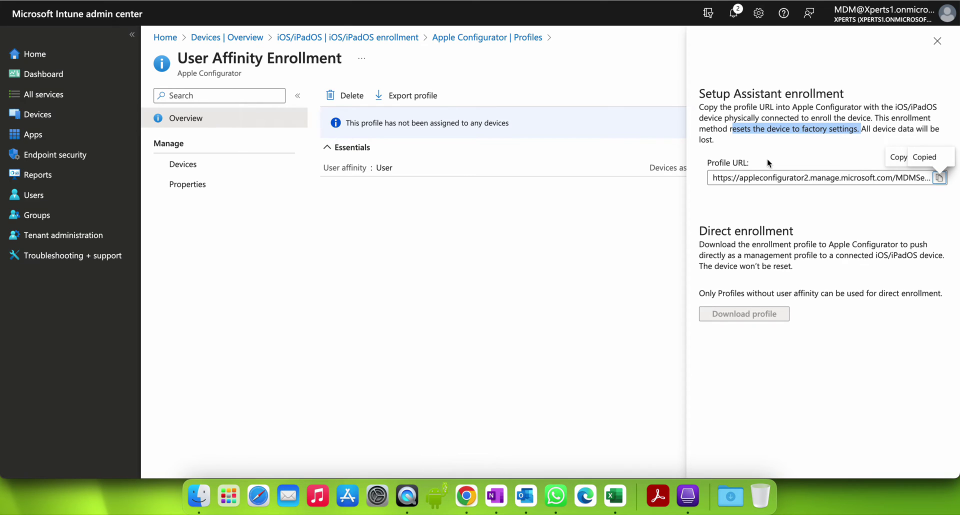
left_click(937, 42)
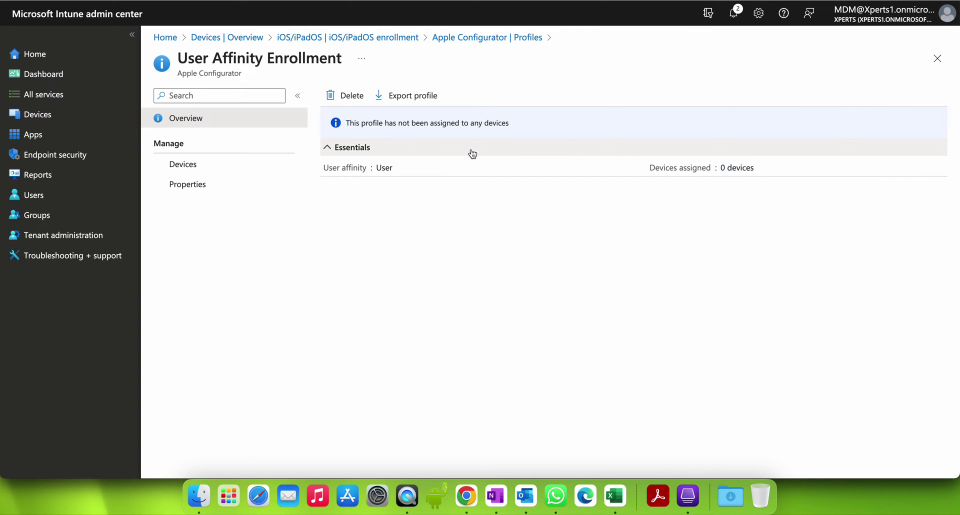
left_click(231, 165)
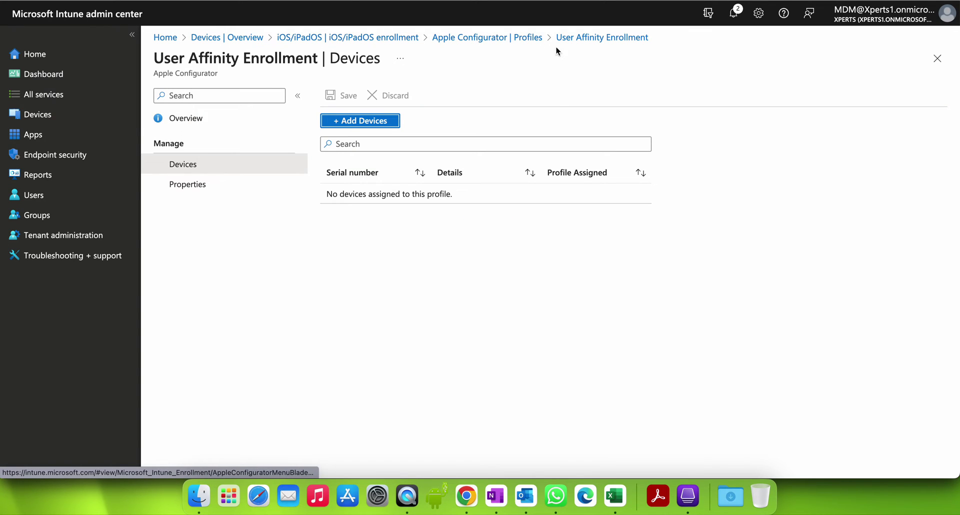
Open the "Without user Affinity Enrollment" profile from the profile list and review its properties and overview
left_click(537, 40)
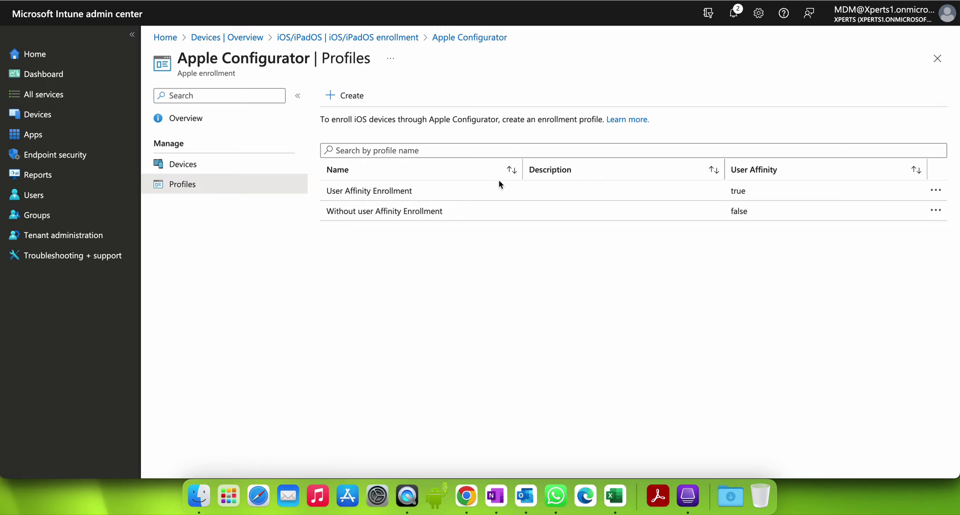
left_click(436, 213)
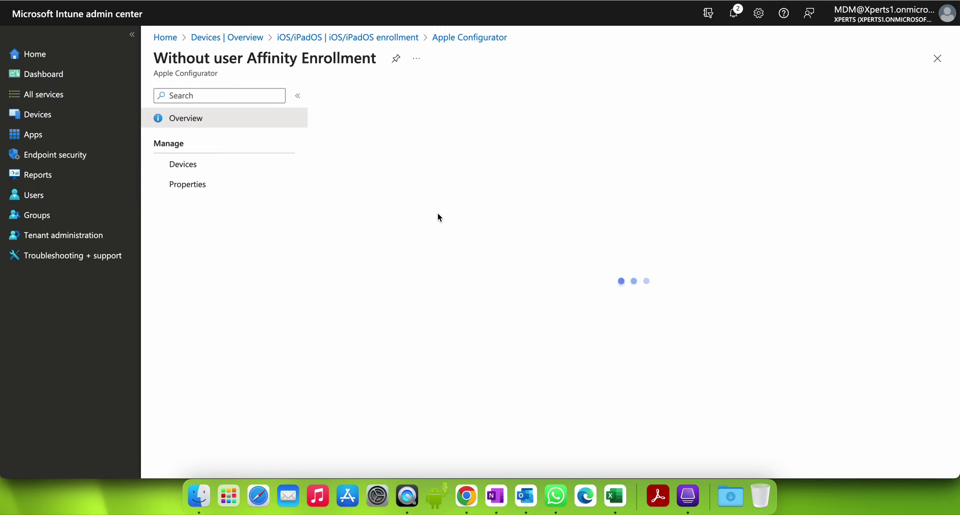
left_click(241, 165)
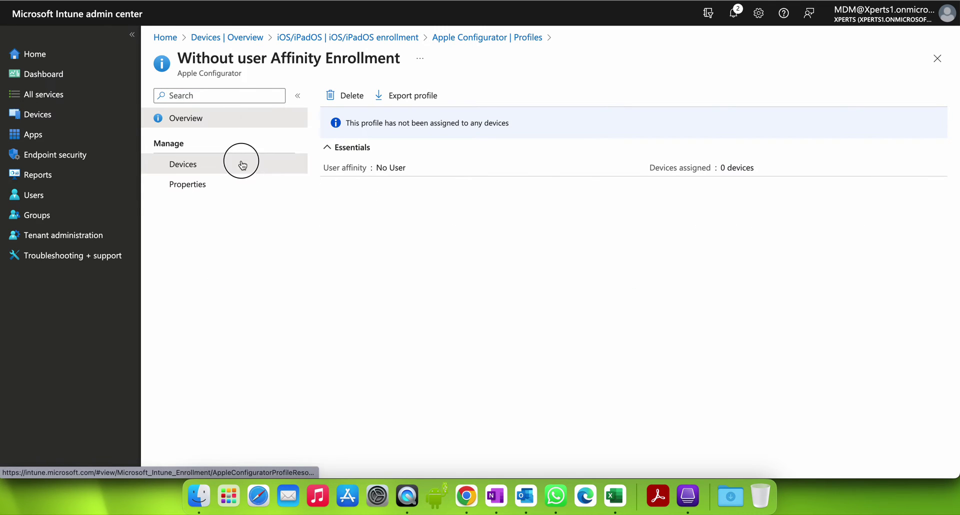
left_click(235, 183)
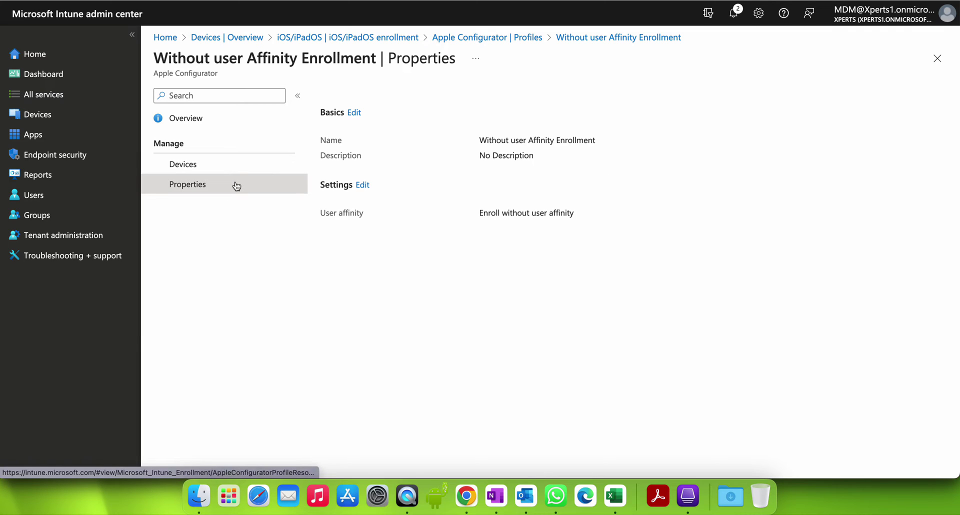
left_click(247, 173)
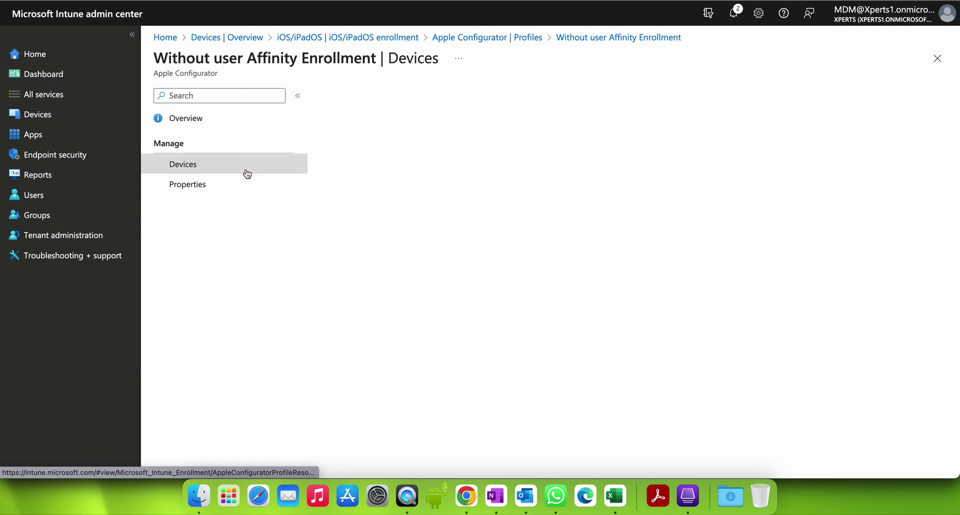
left_click(251, 115)
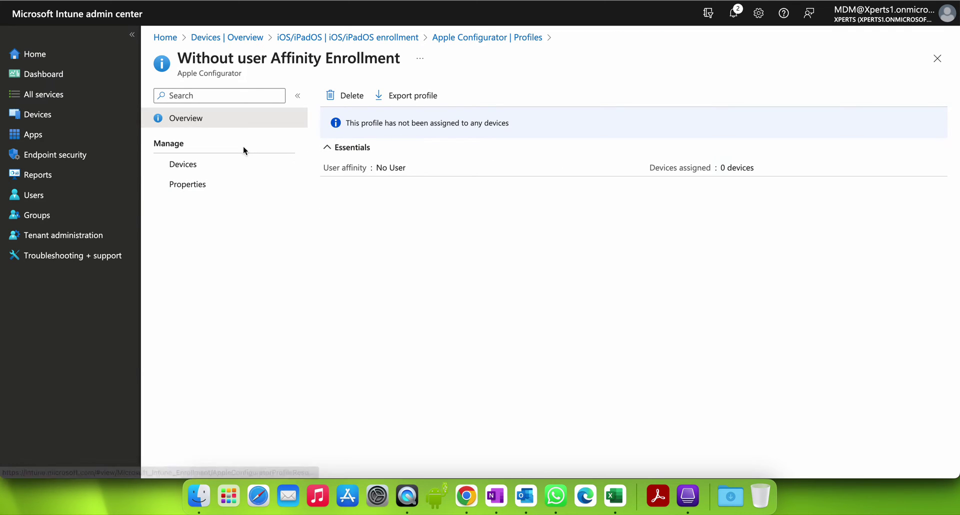
Check which devices can be assigned to the "Without user Affinity Enrollment" profile and return to its overview
left_click(236, 164)
left_click(390, 116)
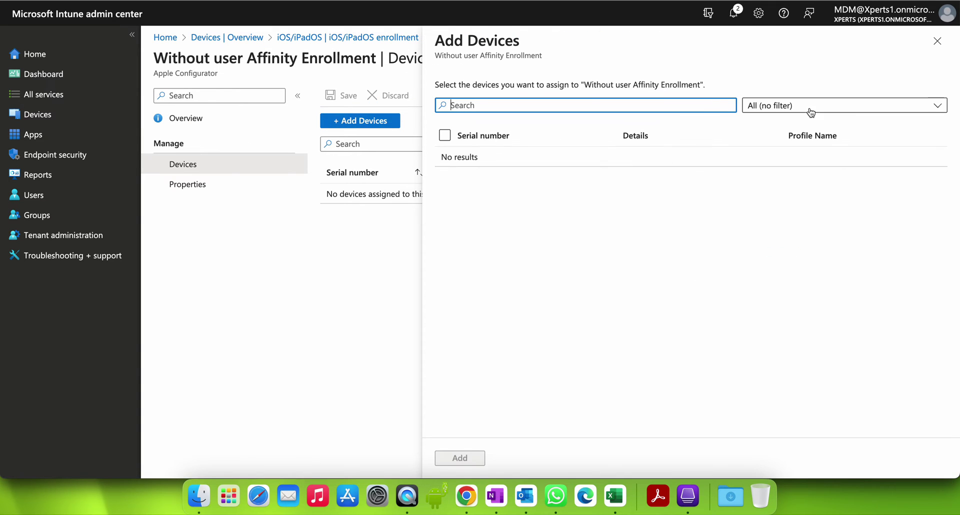
left_click(932, 52)
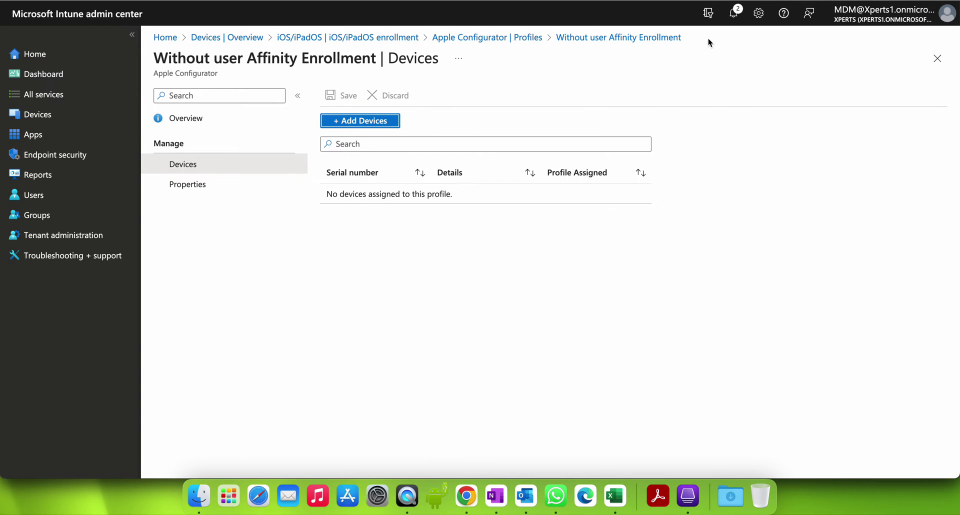
left_click(270, 118)
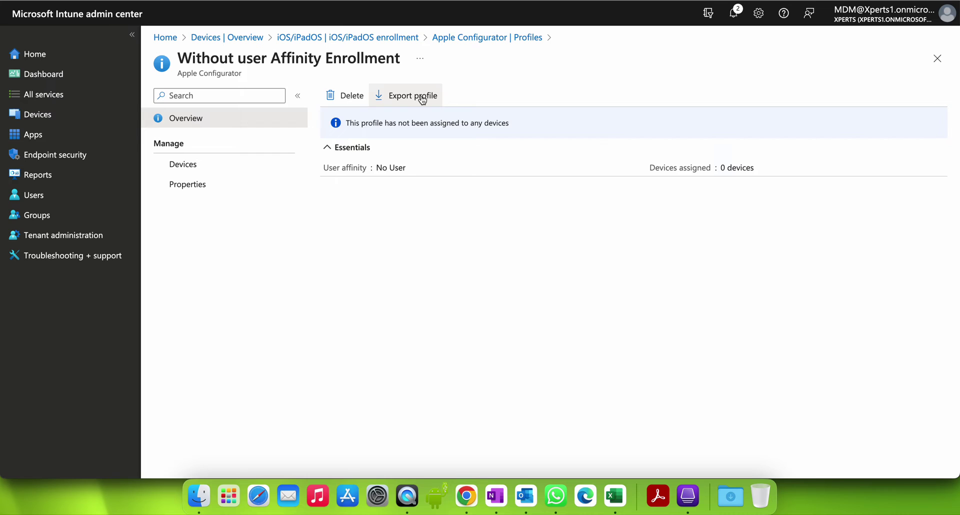
left_click_drag(381, 168, 408, 166)
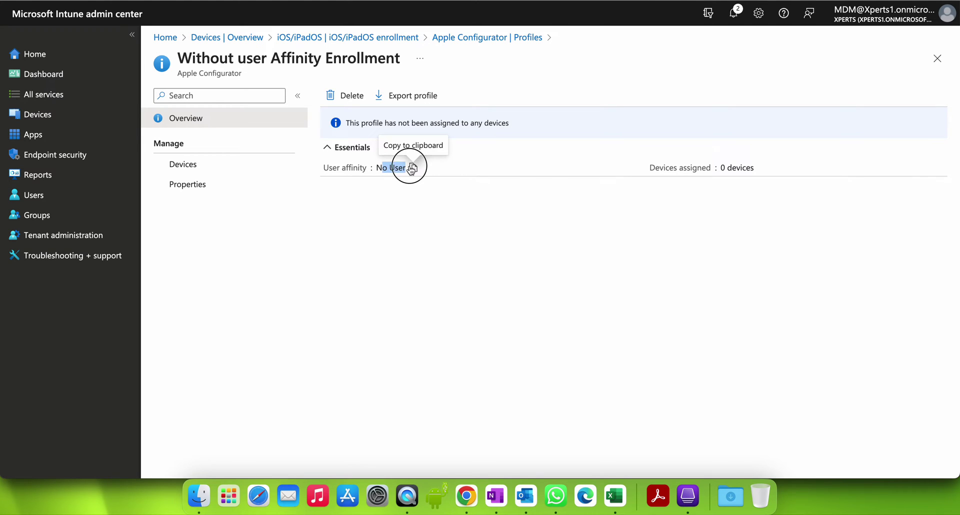
Export the "Without user Affinity Enrollment" profile by downloading its direct enrollment file, and view that file in the Downloads folder
left_click(425, 104)
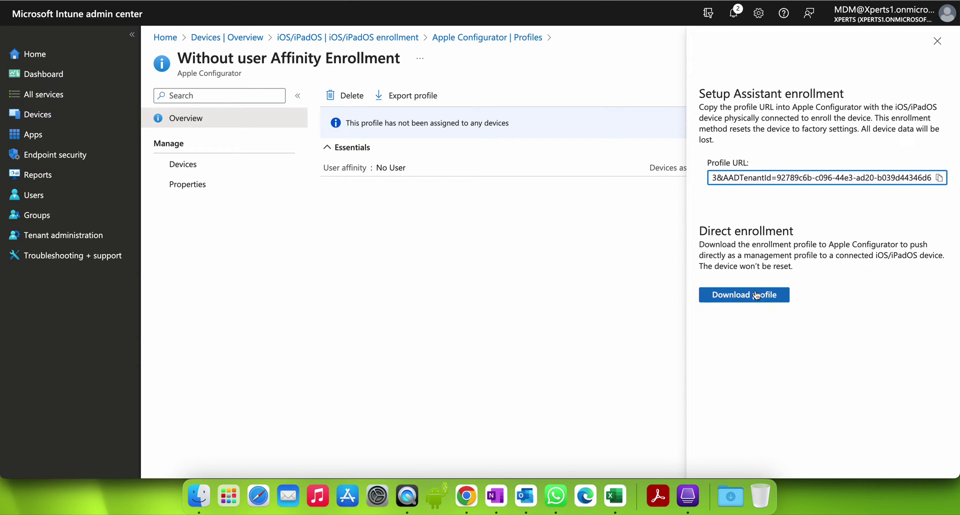
left_click(820, 245)
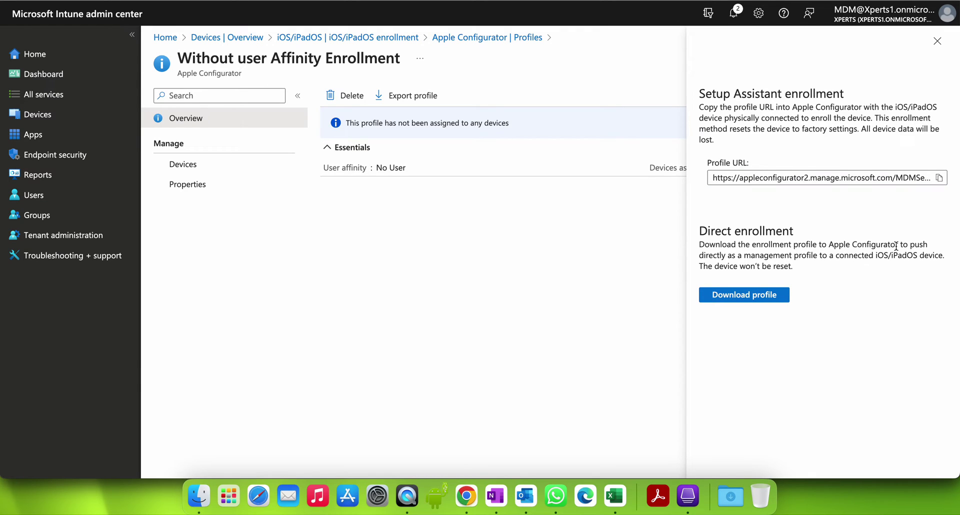
left_click_drag(728, 255, 818, 257)
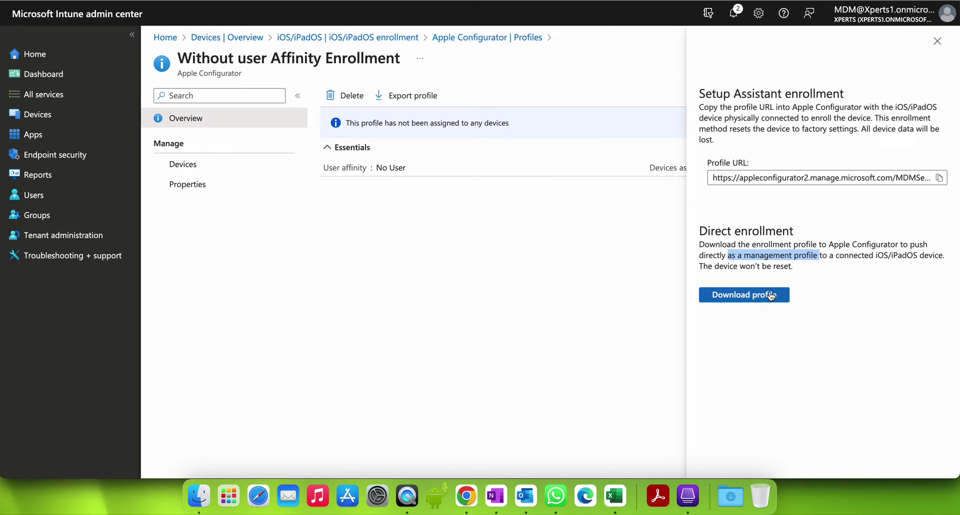
left_click_drag(738, 267, 796, 270)
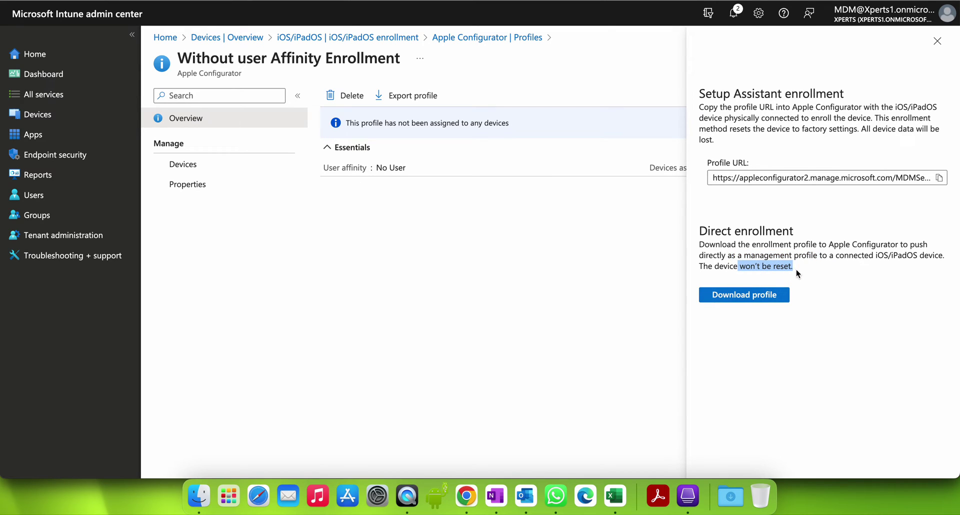
left_click(758, 297)
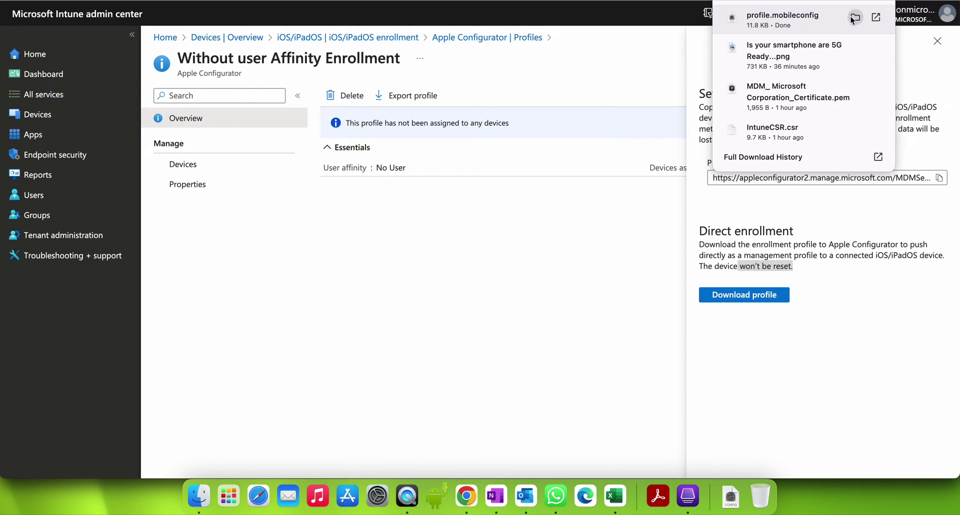
left_click(854, 19)
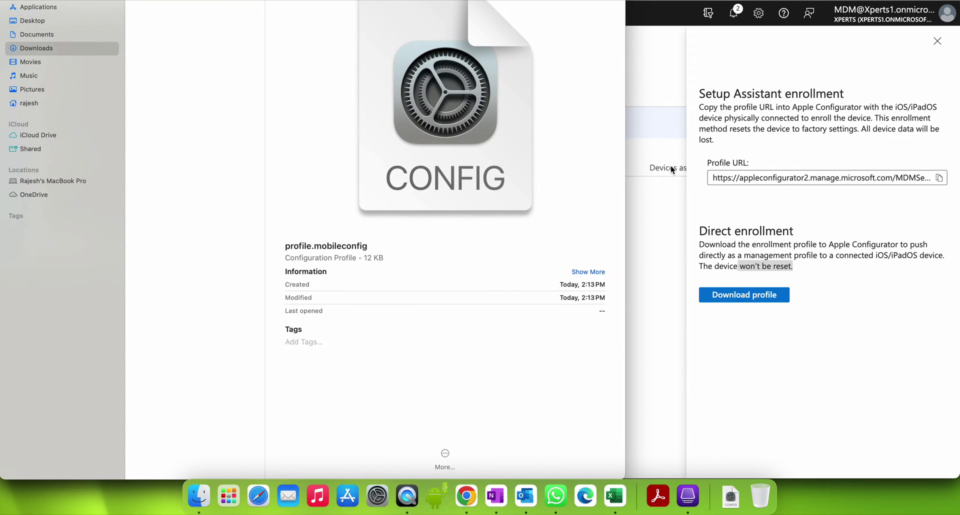
left_click(848, 178)
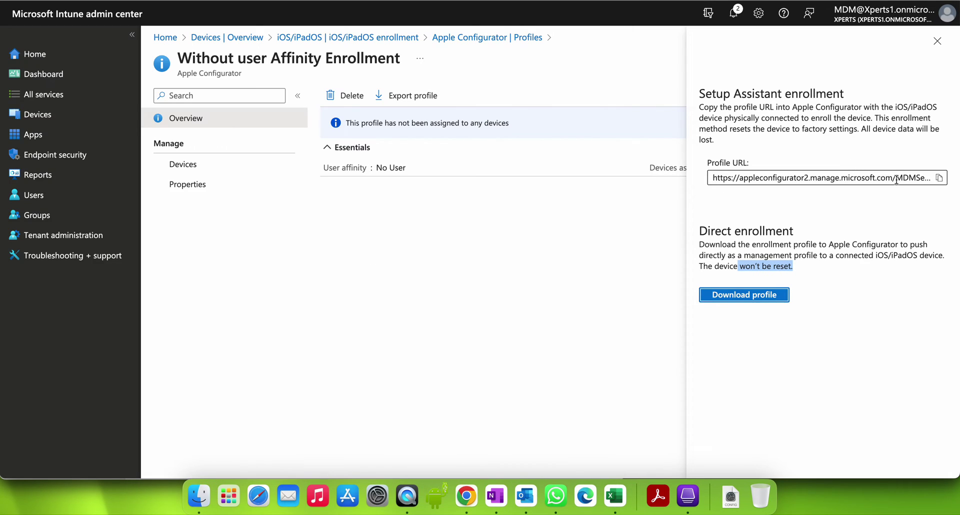
Copy the profile URL for enrollment without user affinity into the OneNote Notes page and label it "Without user :"
left_click(938, 179)
left_click(497, 496)
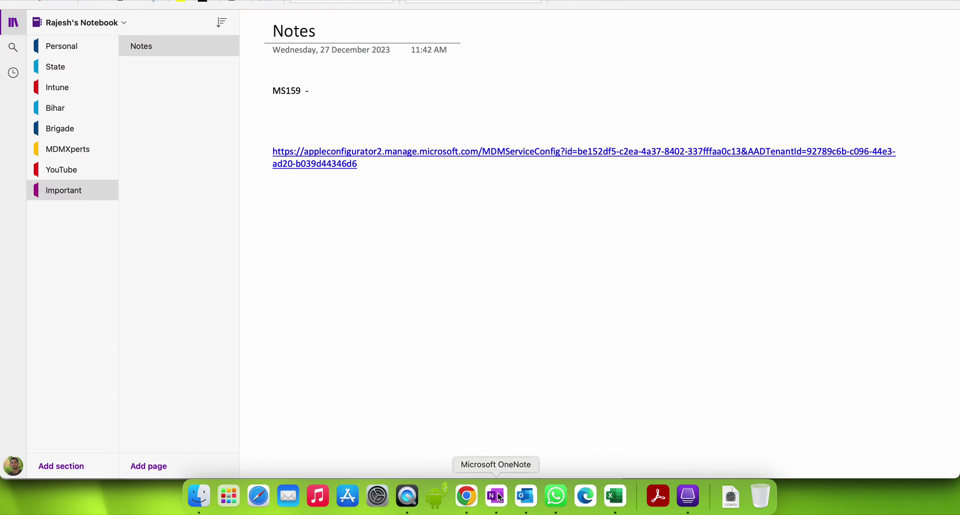
key("Return")
key("super+v")
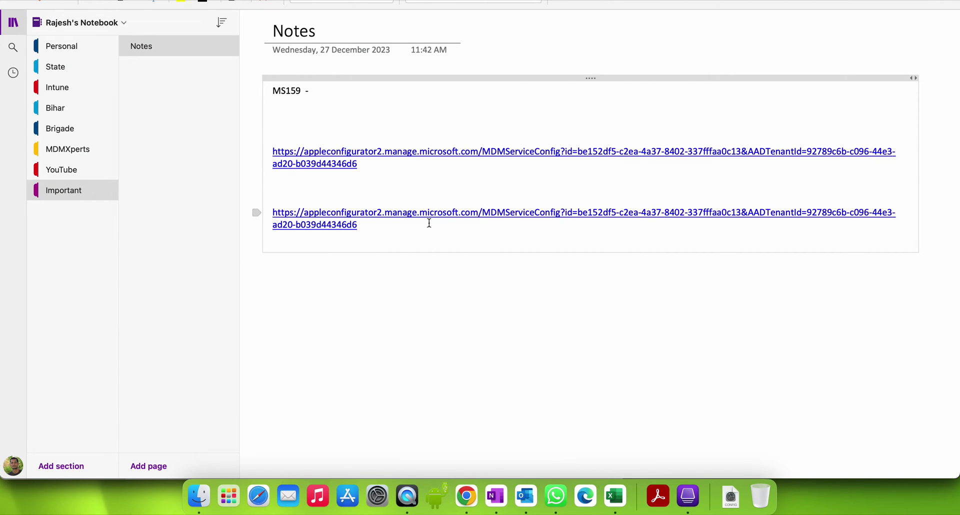
left_click(392, 198)
type("Without user :")
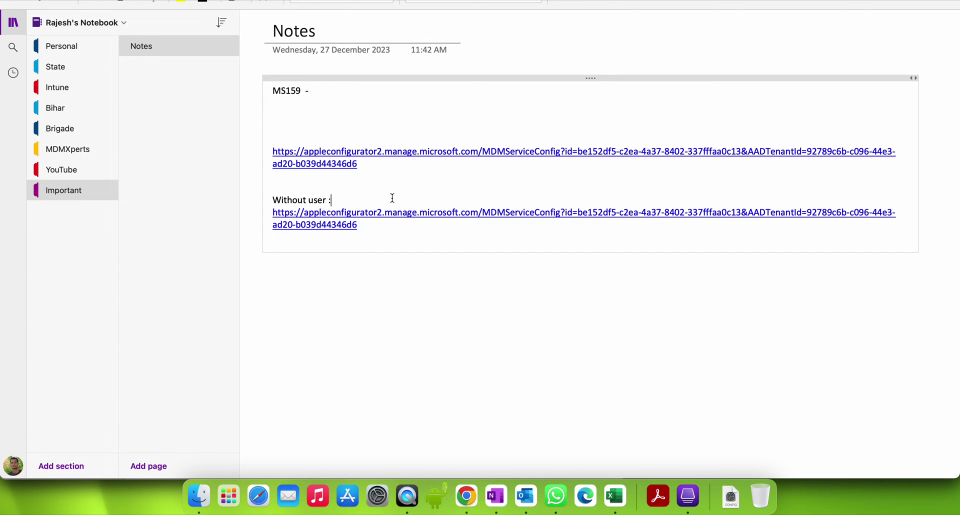
key("Return")
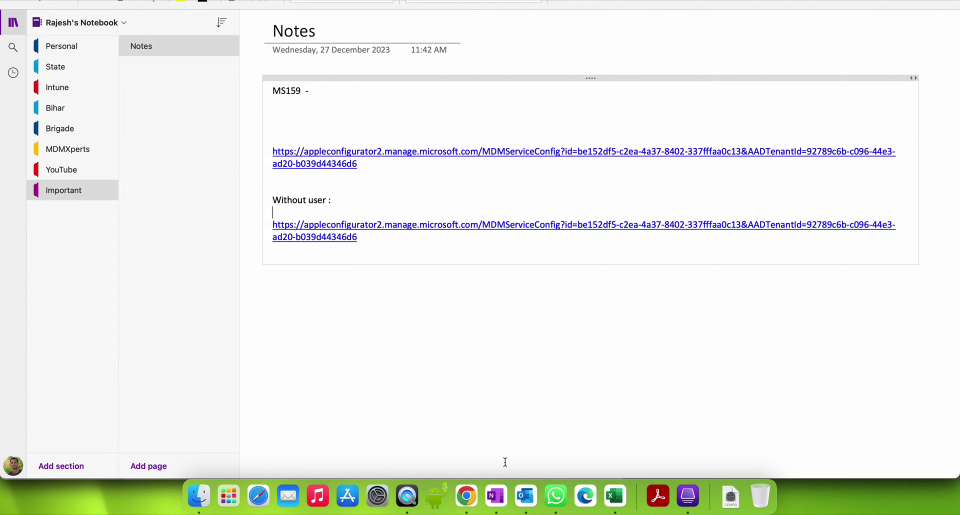
Switch back to Intune, close the profile export details, and open the Apple Configurator device list under iOS/iPadOS enrollment
left_click(467, 496)
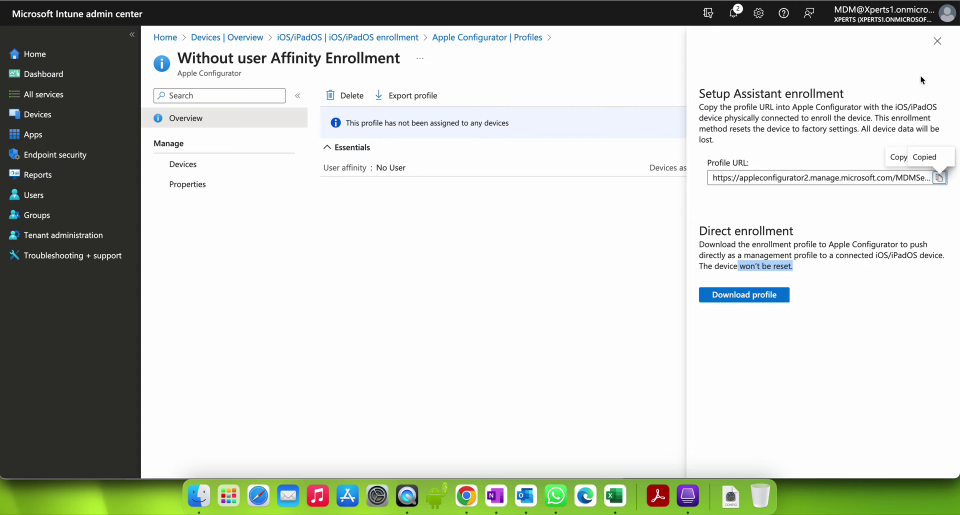
left_click(937, 41)
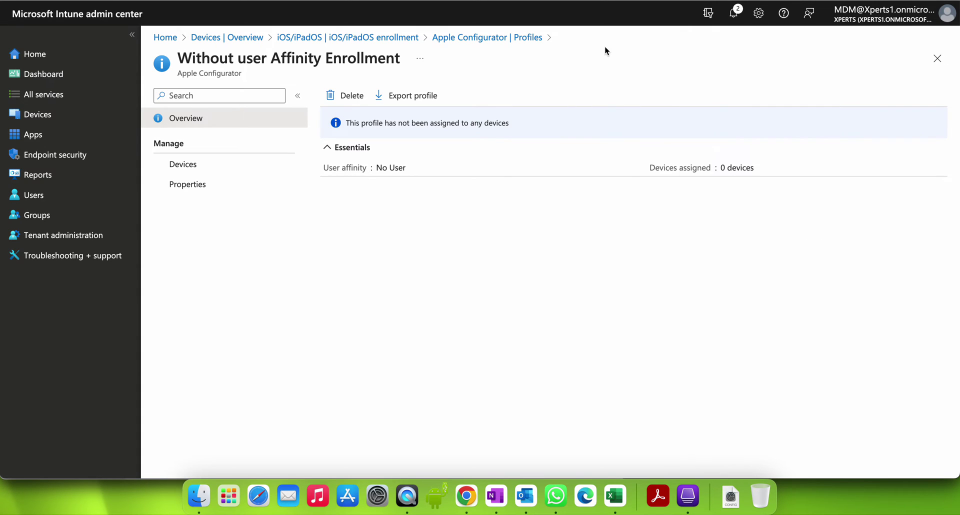
left_click(506, 40)
left_click(395, 38)
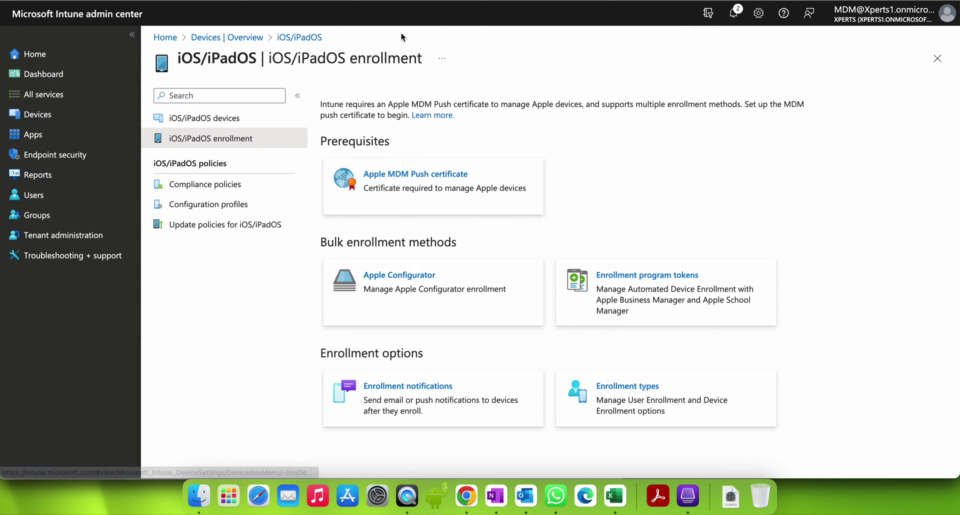
left_click(482, 281)
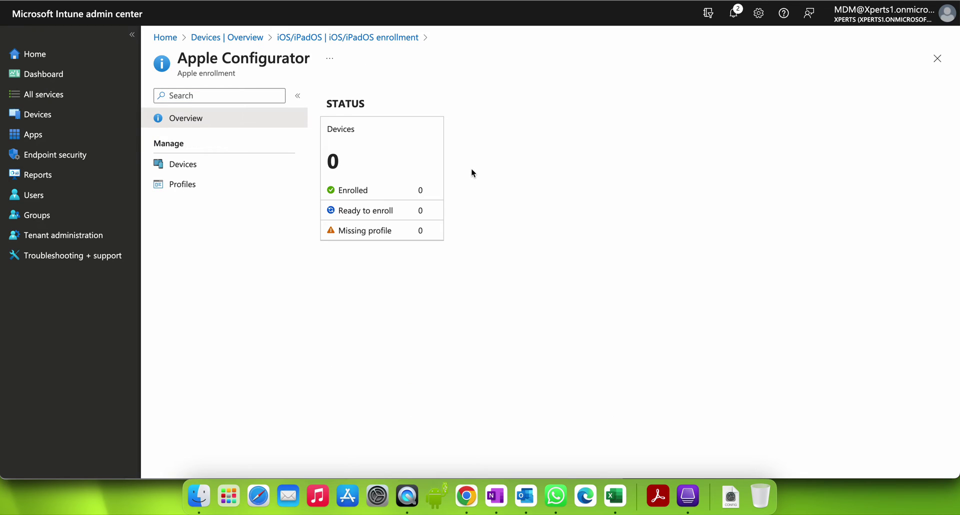
left_click(248, 168)
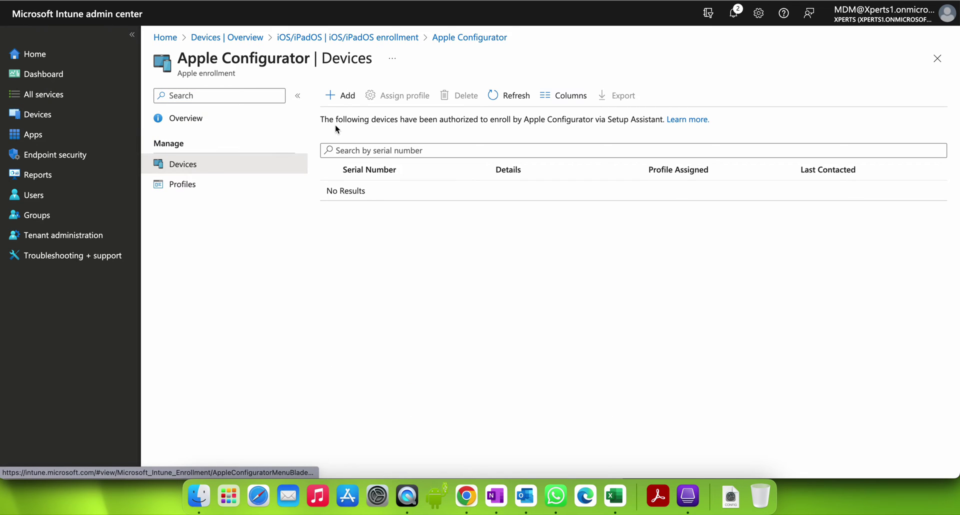
Start adding Apple Configurator devices and choose "User Affinity Enrollment" as the enrollment profile
left_click(341, 95)
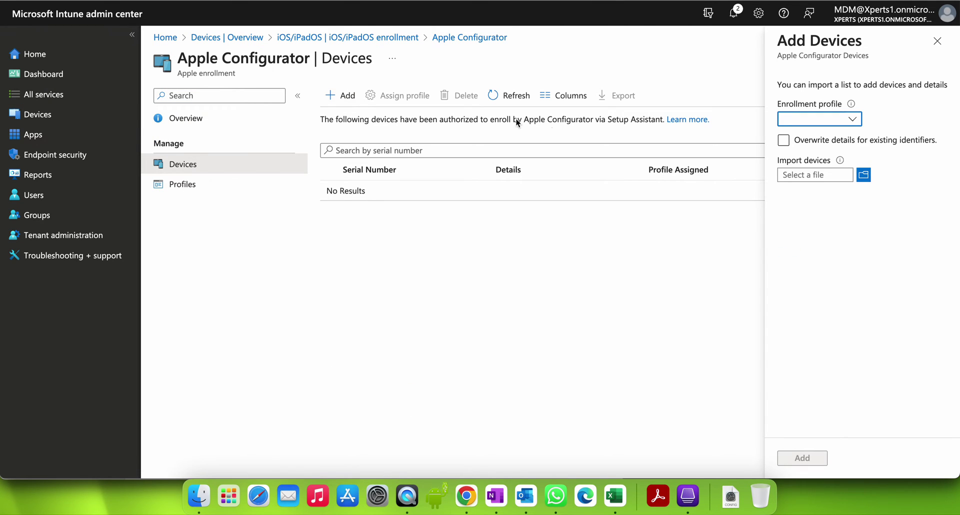
left_click(809, 120)
left_click(882, 124)
left_click(799, 142)
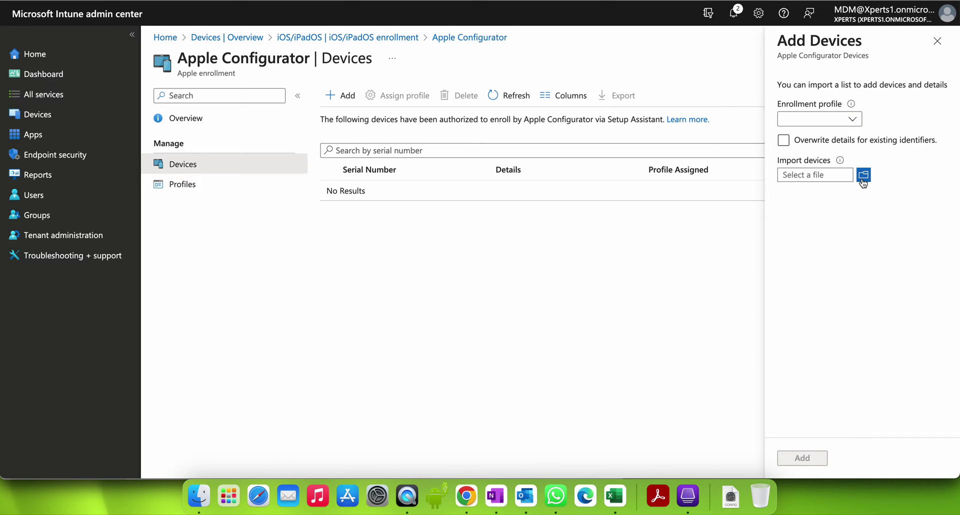
left_click(824, 121)
left_click(817, 133)
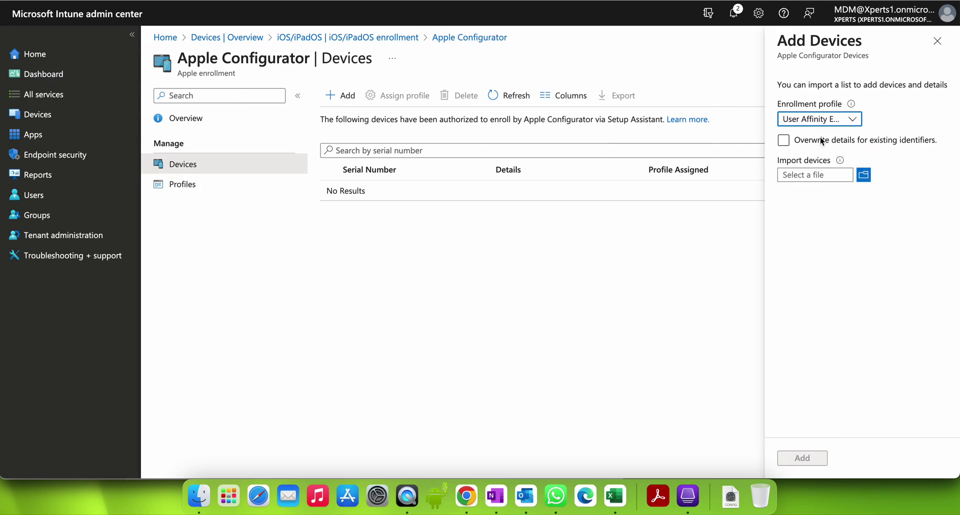
left_click(828, 122)
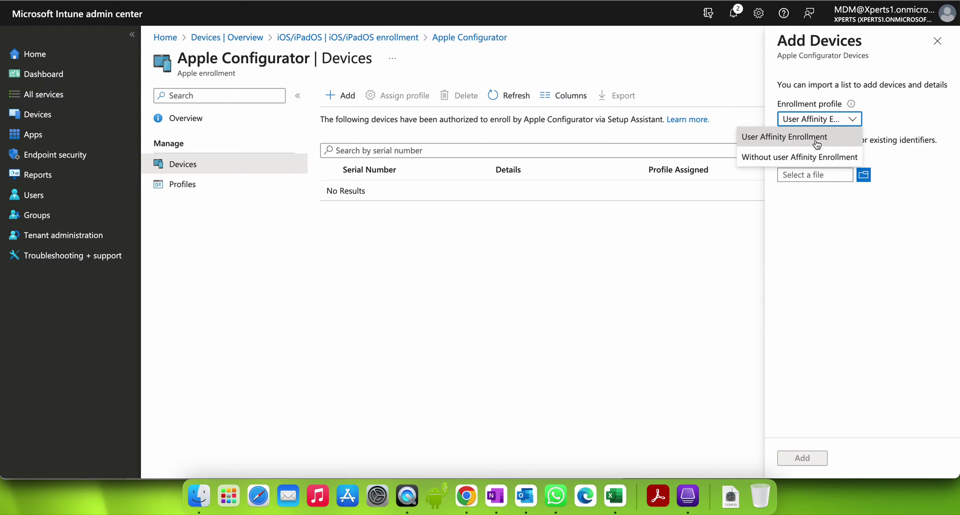
left_click(830, 134)
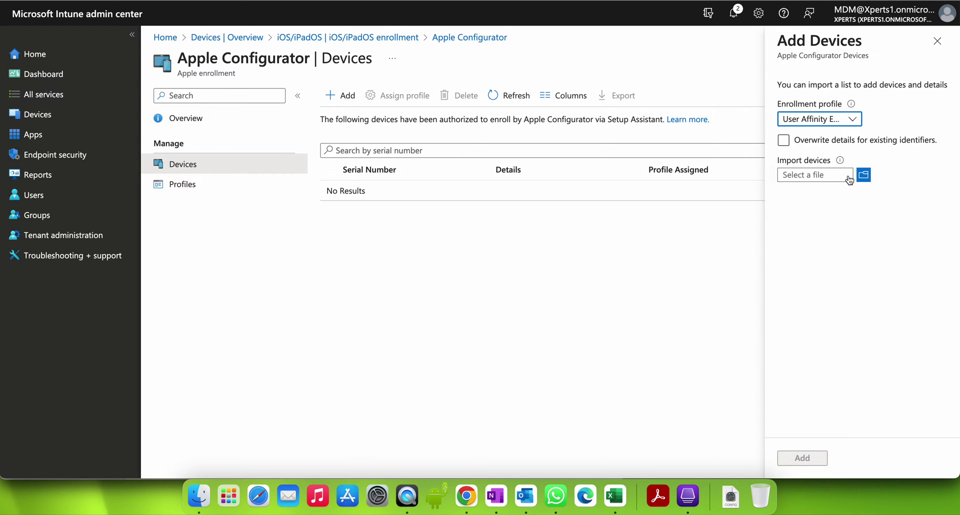
Discard the unsaved Add Devices edits and open the list of Apple Configurator enrollment profiles
left_click(248, 185)
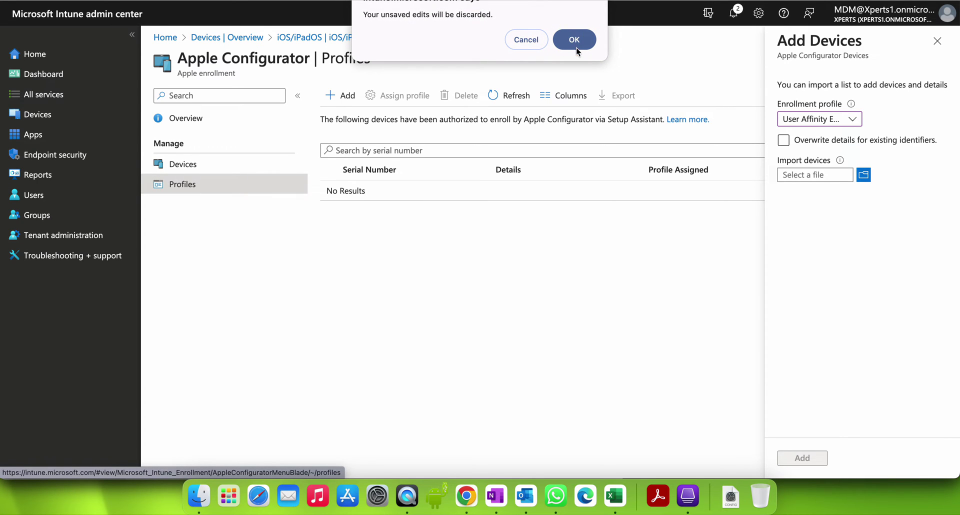
left_click(545, 42)
left_click(245, 185)
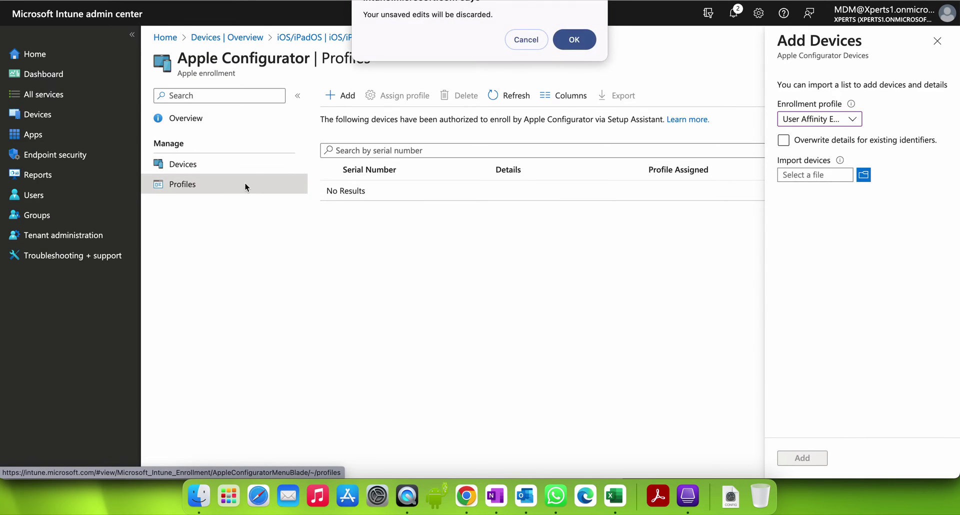
left_click(567, 40)
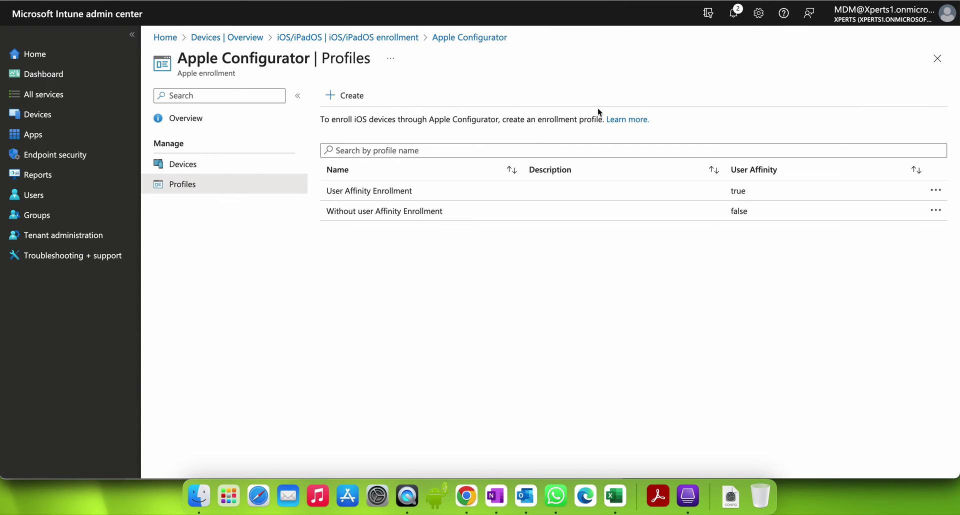
Switch to the Apple Configurator app on the Mac and create a new configuration profile named "IOS Profile"
left_click(688, 496)
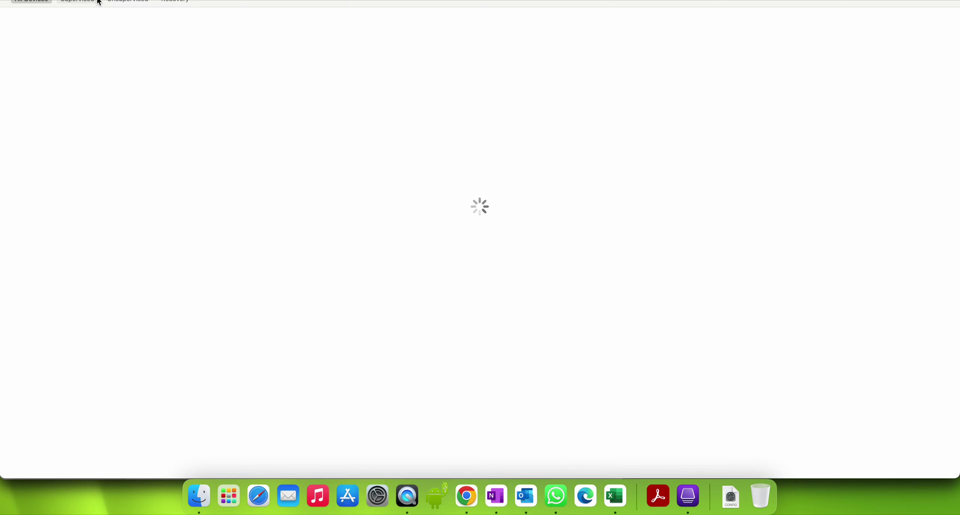
left_click(118, 0)
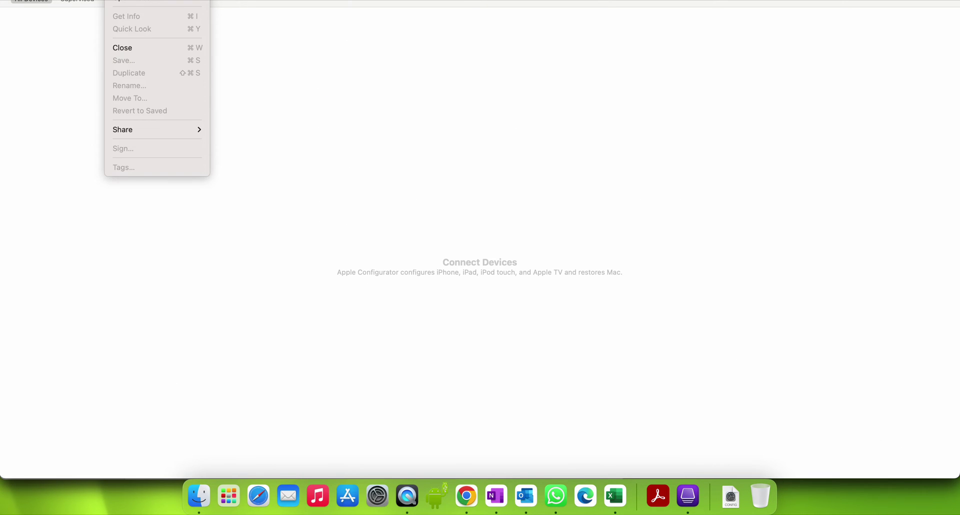
key("super+n")
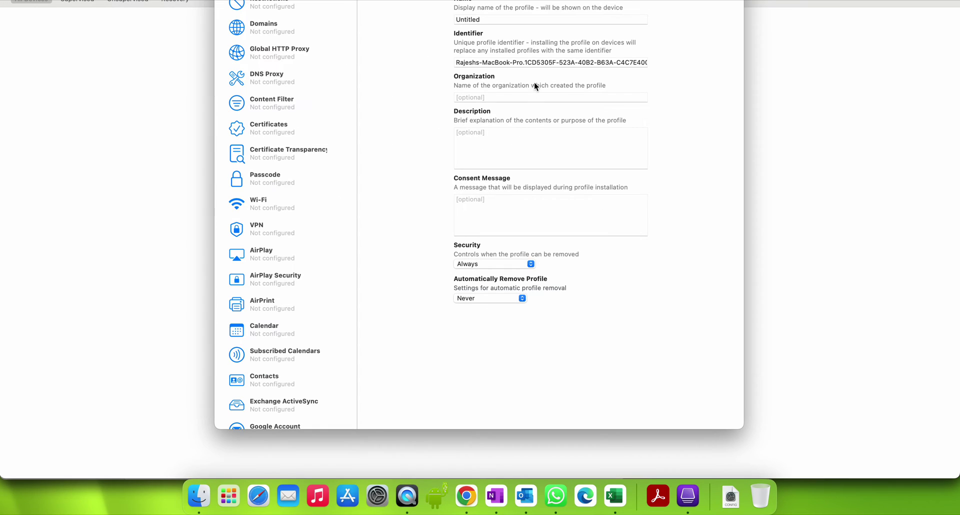
left_click_drag(497, 0, 532, 11)
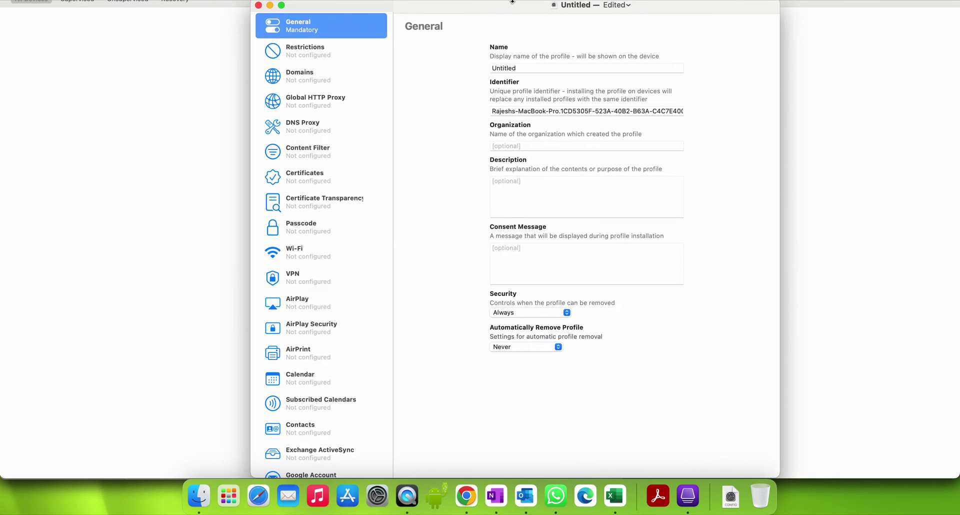
left_click(544, 67)
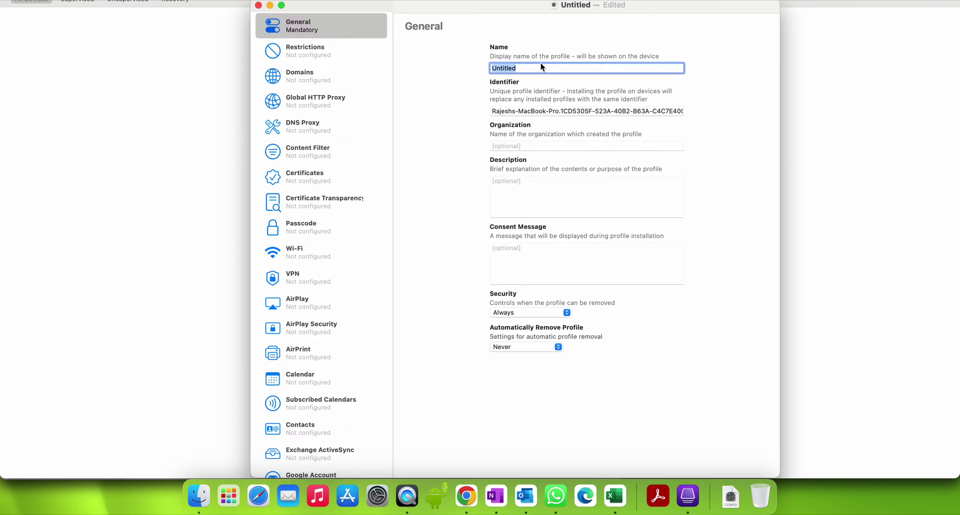
type("U")
Add a Restrictions payload to the new profile and look through its Functionality settings
scroll(340, 203, "down", 8)
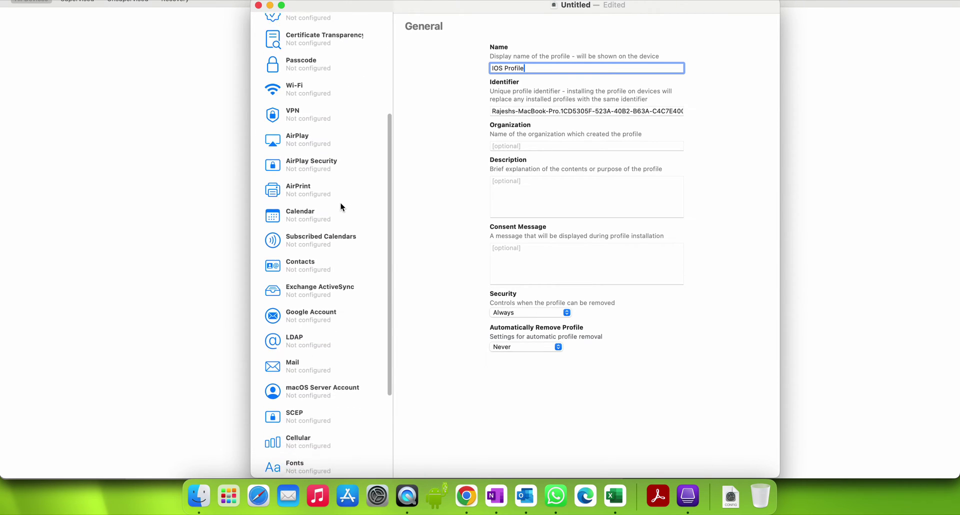
scroll(341, 203, "down", 4)
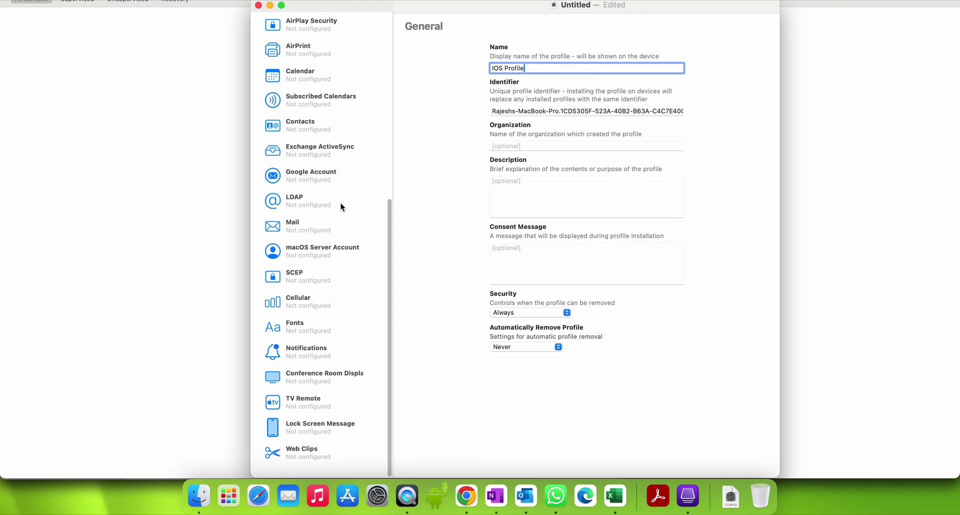
scroll(340, 203, "up", 12)
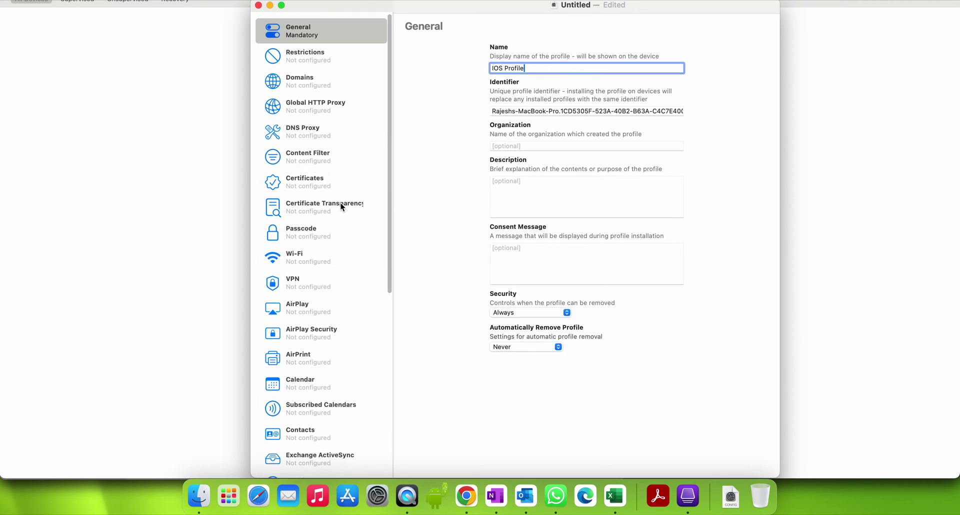
left_click(335, 57)
left_click(586, 283)
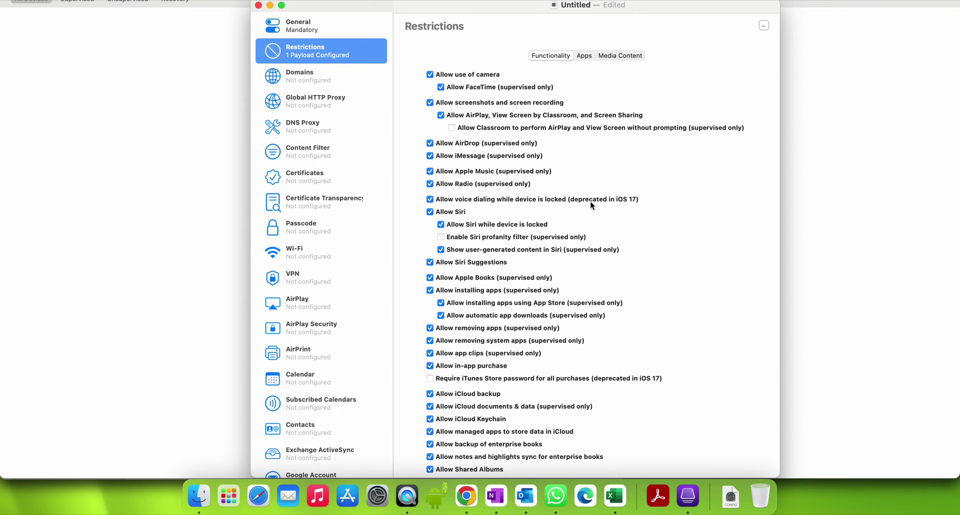
scroll(601, 152, "down", 10)
scroll(602, 158, "down", 7)
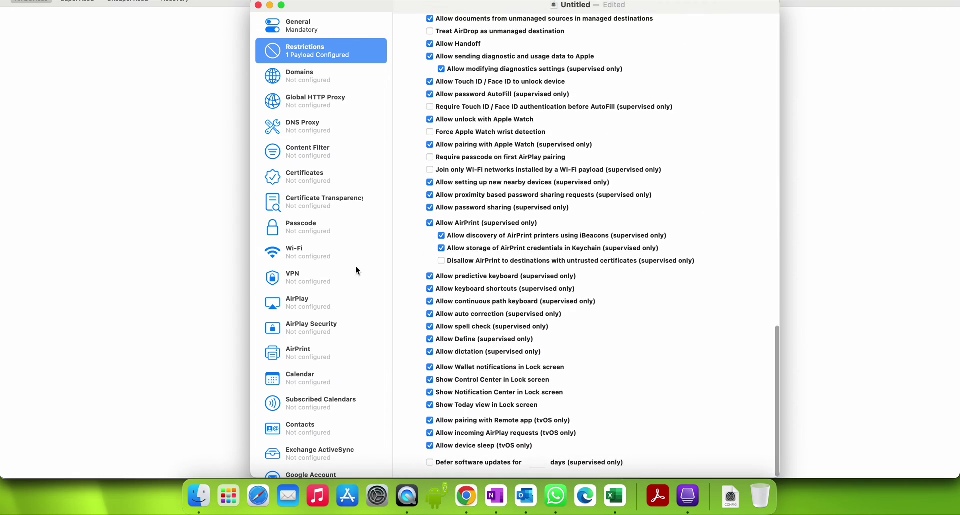
Examine the other available payload types, such as Contacts, Calendar, AirPrint, Fonts and Domains, and review the Restrictions payload again
scroll(356, 267, "down", 10)
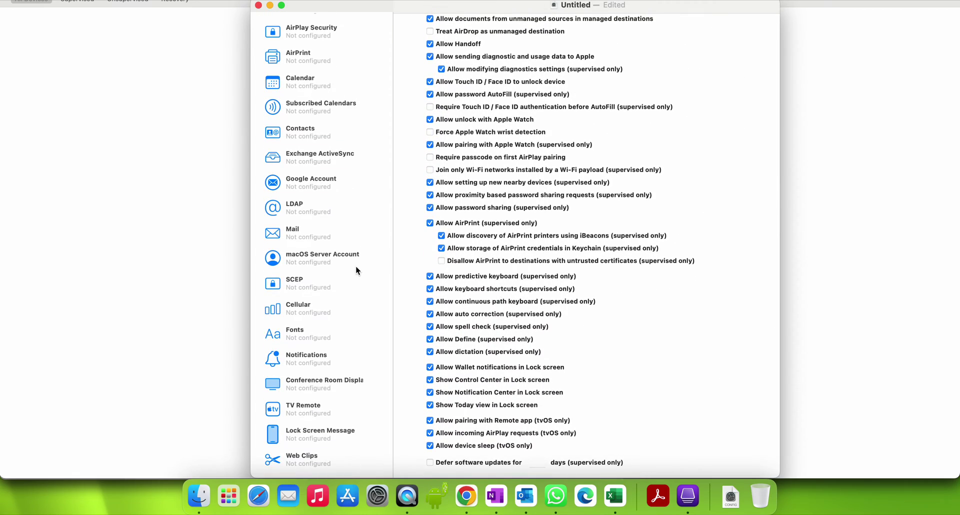
left_click(339, 130)
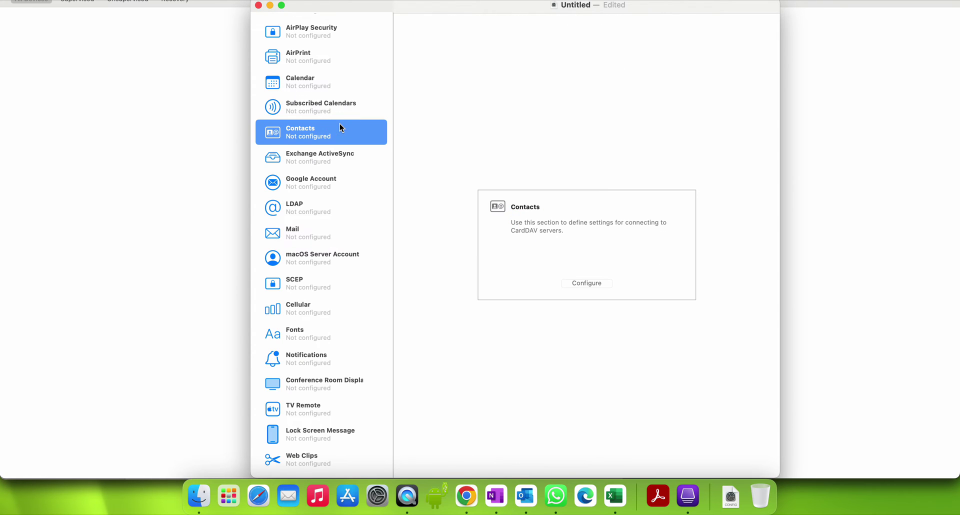
left_click(344, 85)
left_click(342, 55)
scroll(338, 200, "down", 2)
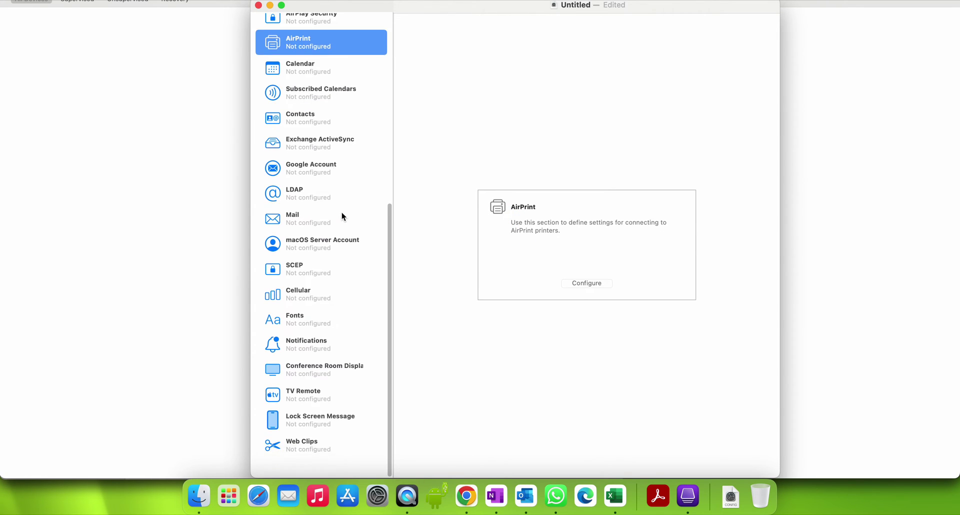
left_click(338, 337)
scroll(335, 202, "up", 5)
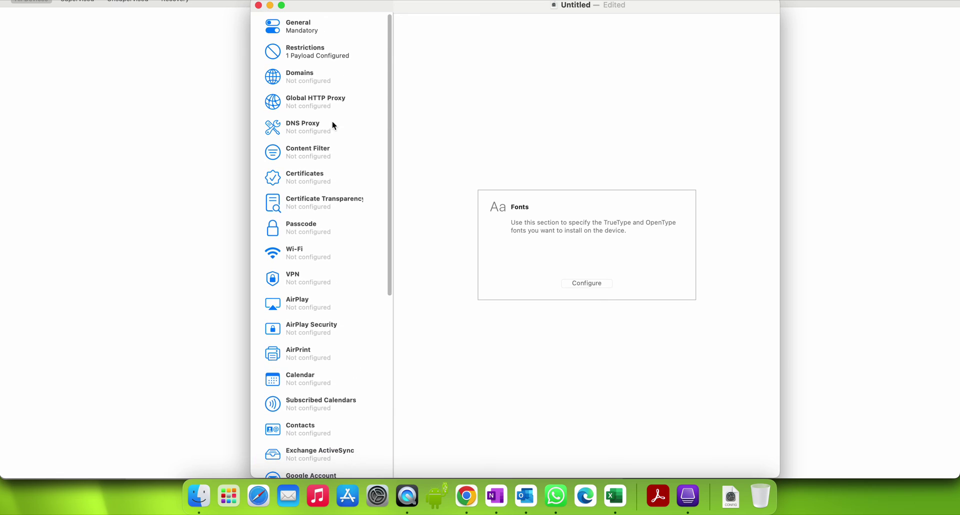
left_click(333, 77)
left_click(314, 62)
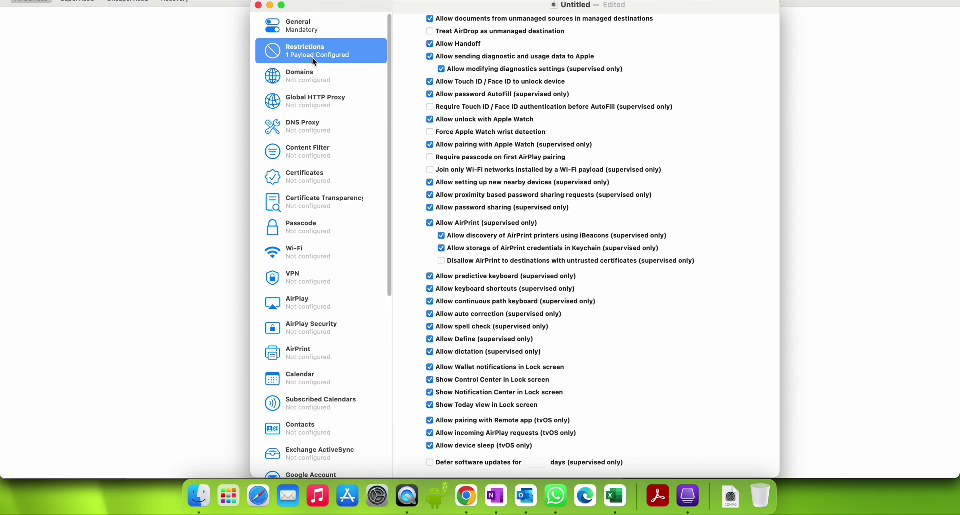
scroll(544, 111, "up", 20)
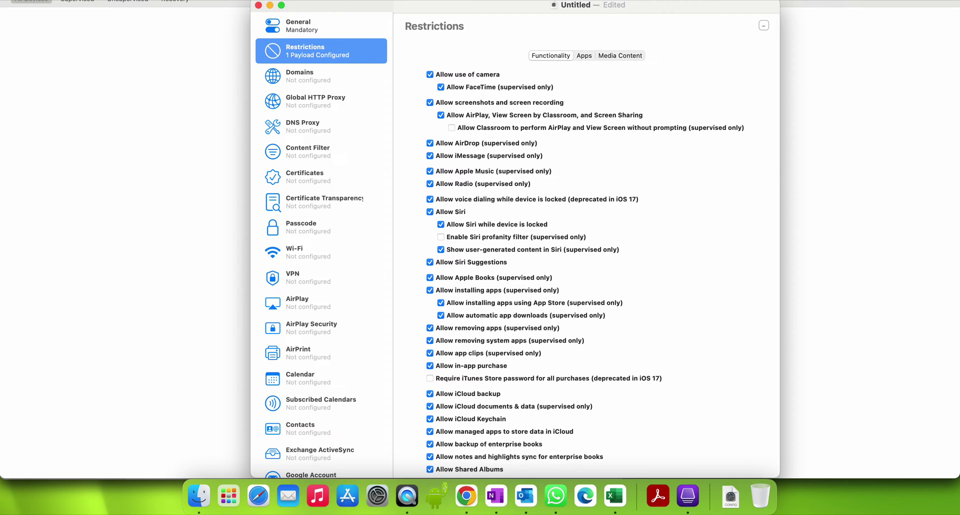
scroll(311, 217, "down", 8)
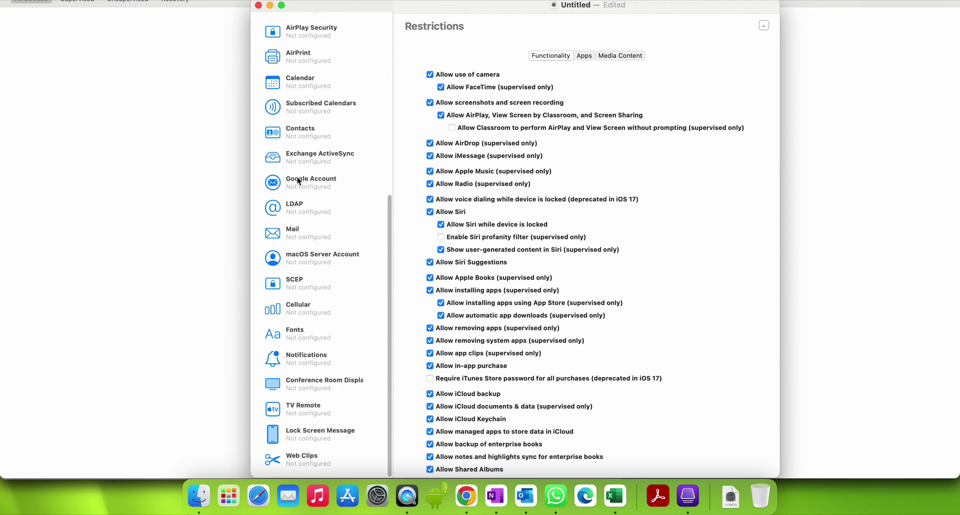
left_click(116, 0)
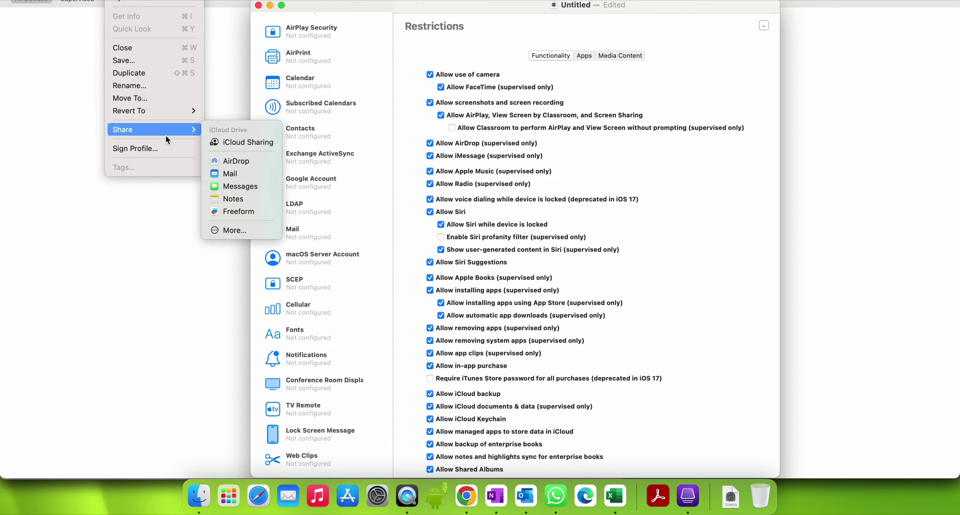
mouse_move(55, 1)
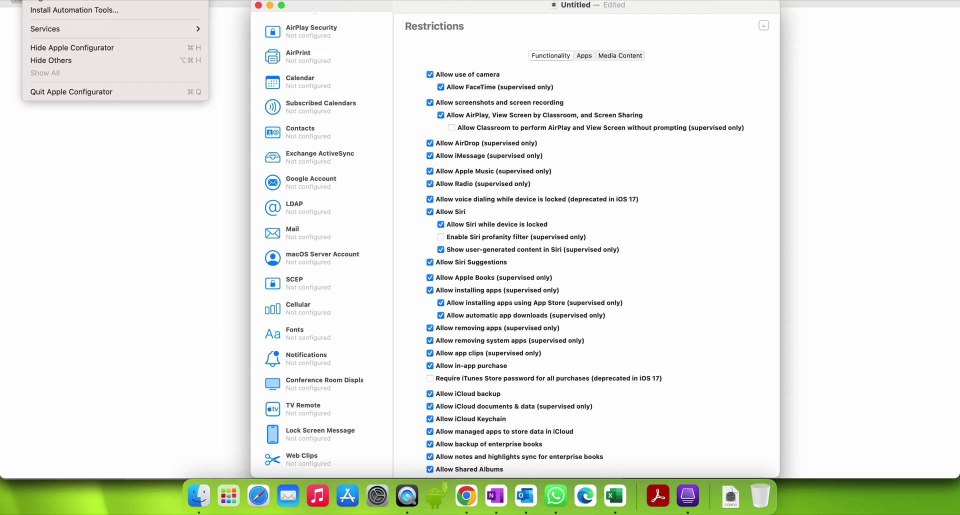
mouse_move(145, 1)
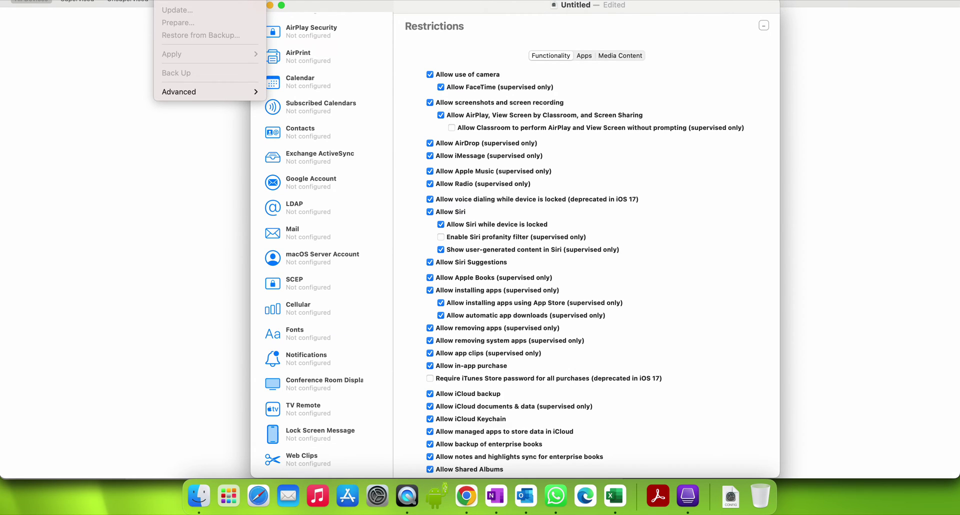
mouse_move(210, 0)
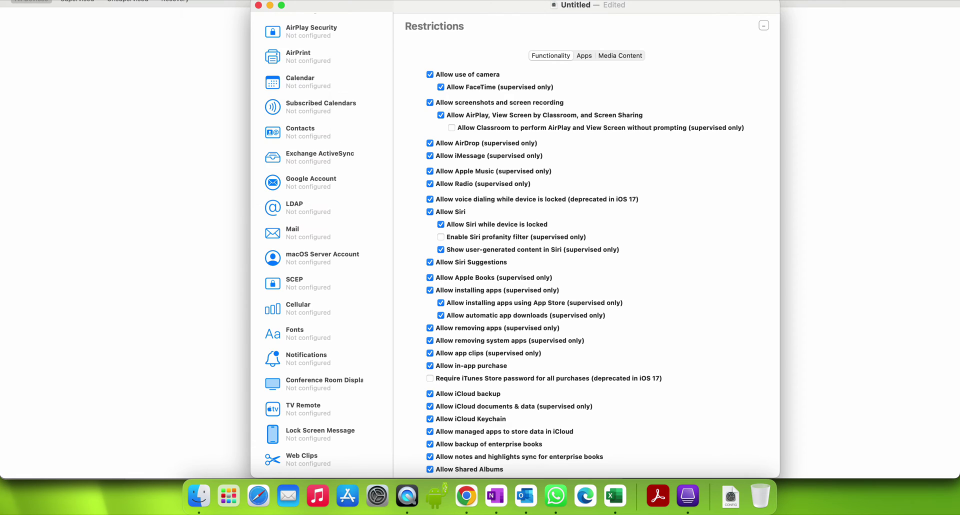
mouse_move(260, 0)
mouse_move(308, 0)
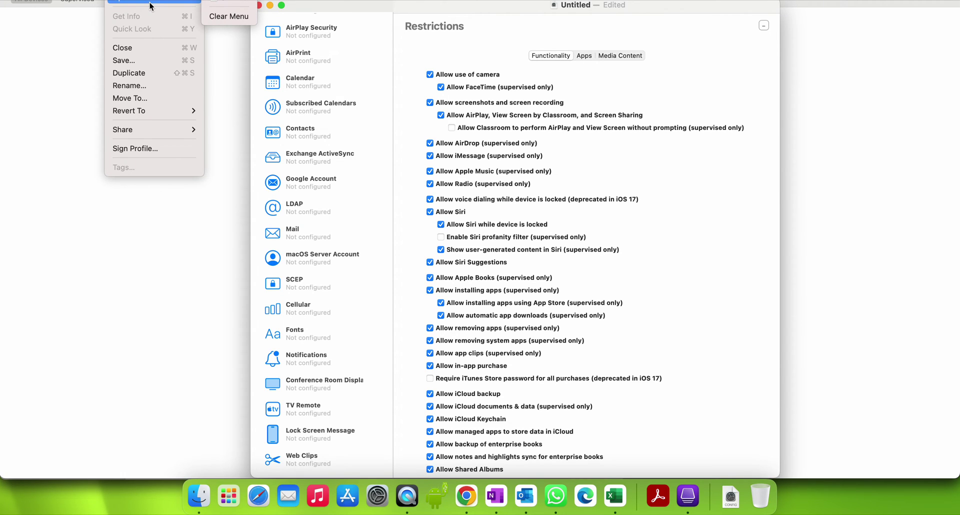
Save the configuration profile as "IOS Profile" on the Desktop and close its window
left_click(160, 61)
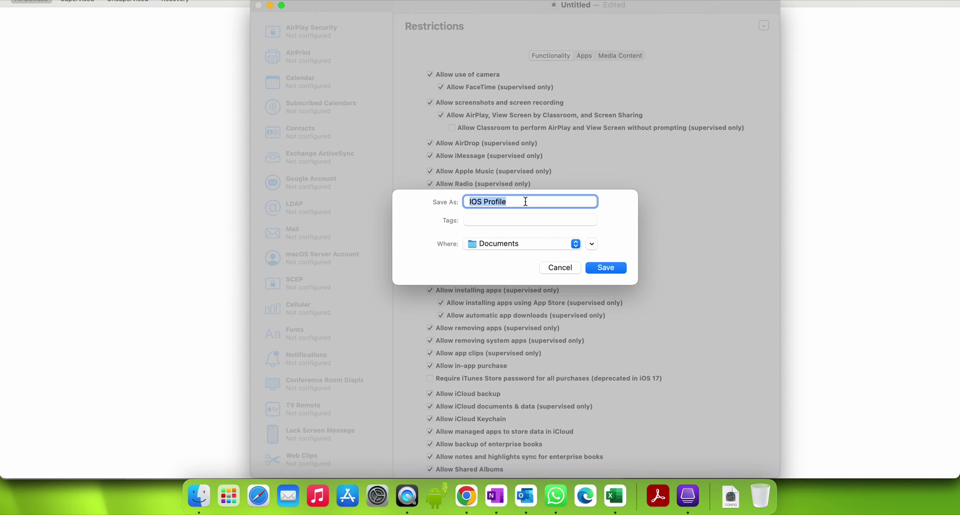
left_click(546, 245)
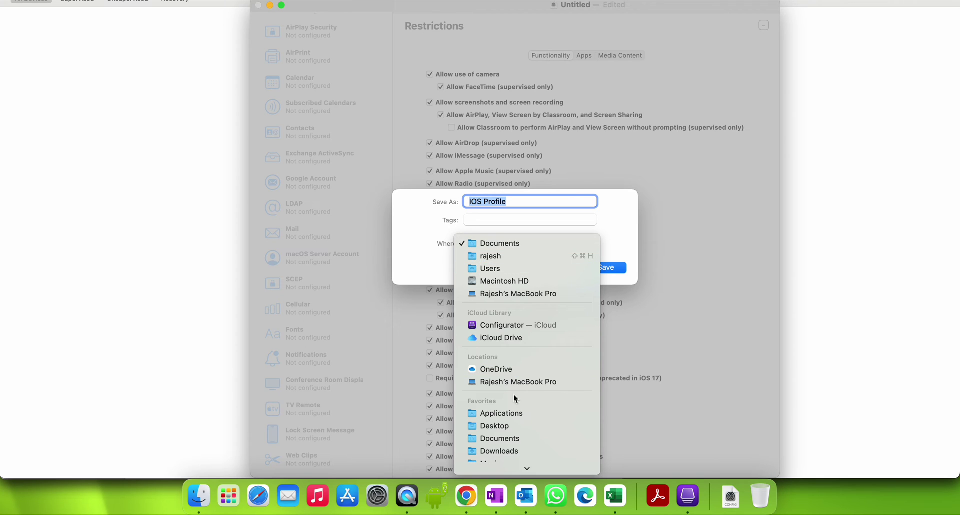
left_click(497, 425)
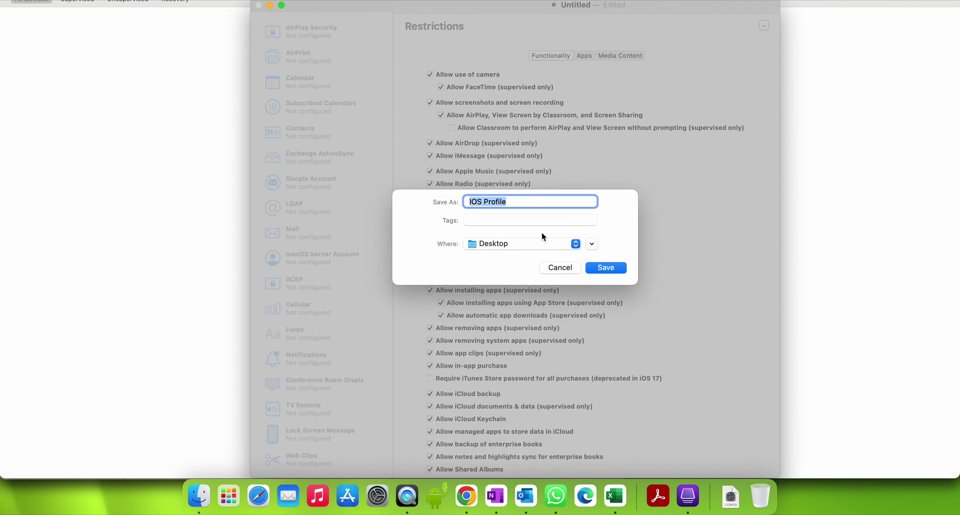
left_click(618, 267)
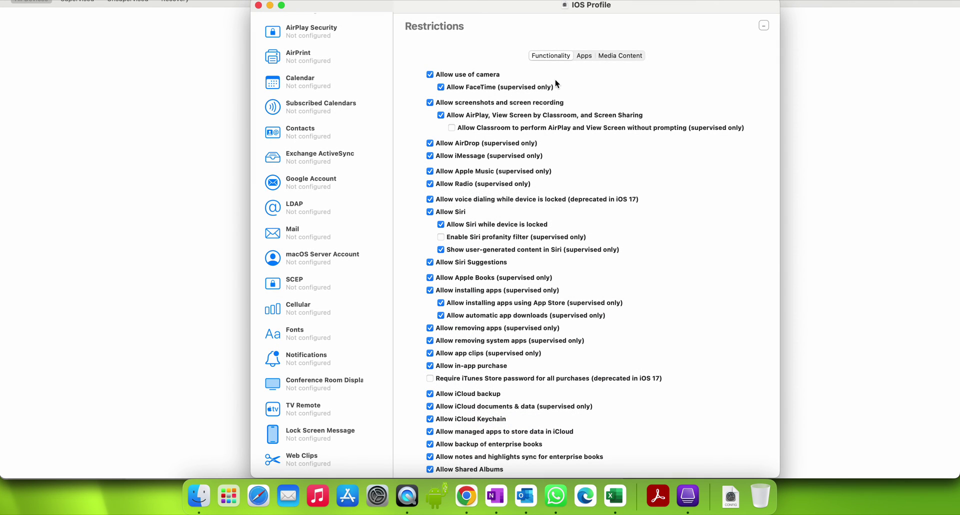
left_click(258, 6)
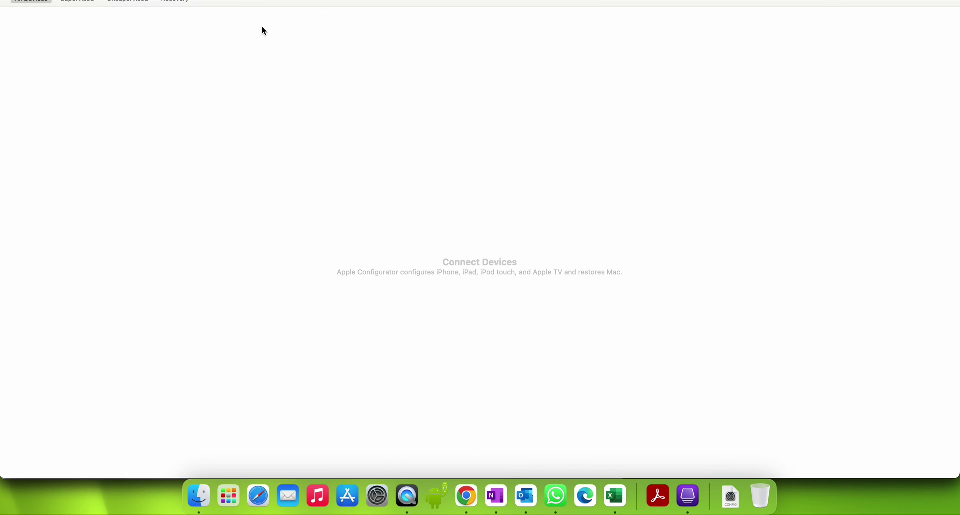
In Finder, move the IOS Profile file from the Desktop to Downloads and view its details alongside profile.mobileconfig
left_click(199, 496)
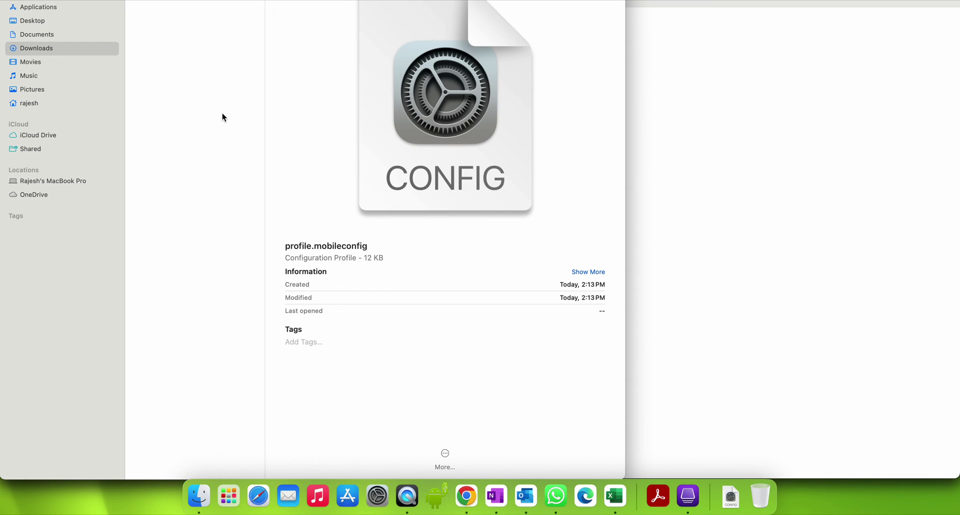
left_click(56, 23)
left_click_drag(145, 1, 98, 44)
left_click(88, 47)
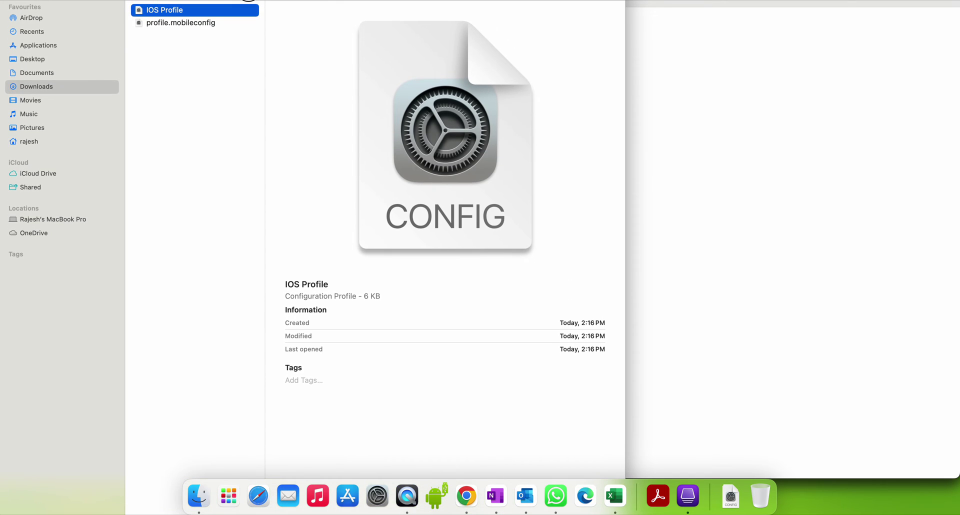
left_click(210, 25)
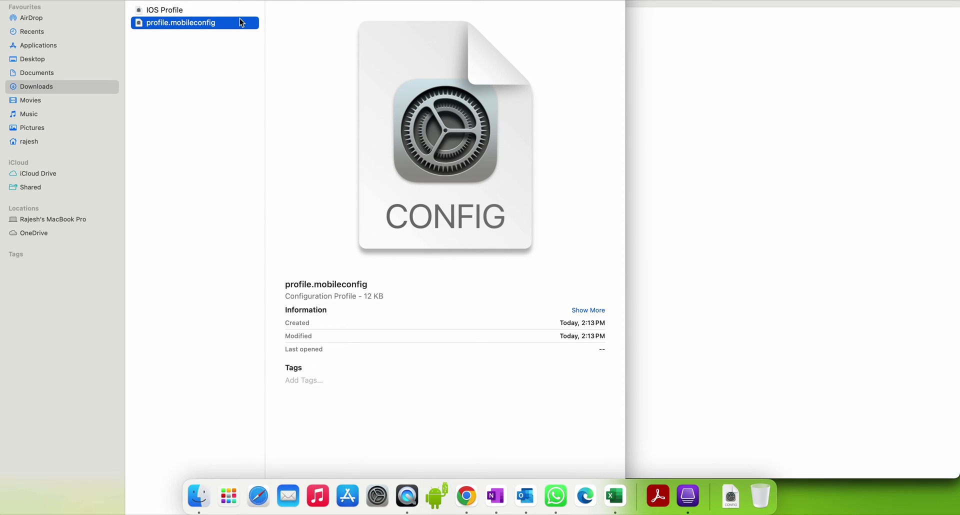
left_click(219, 11)
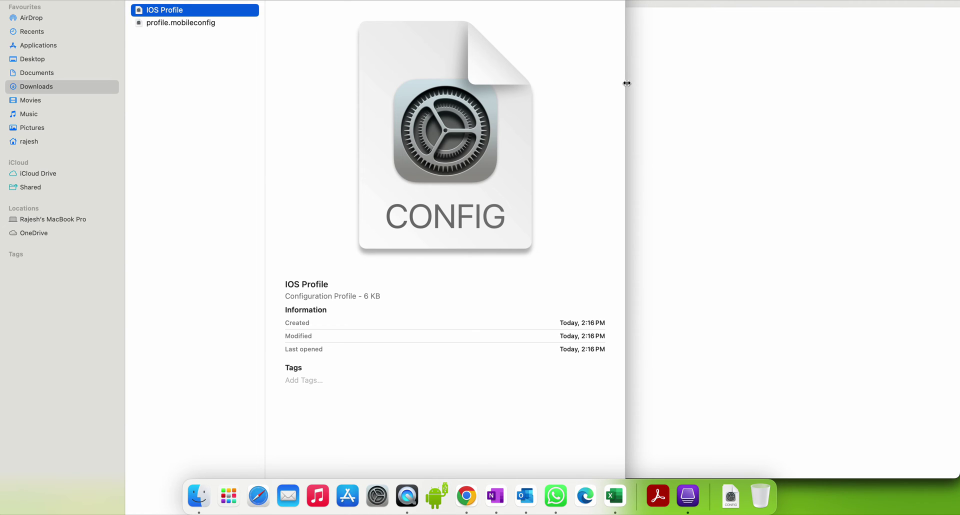
Switch back to Apple Configurator and show only the supervised devices
left_click(679, 81)
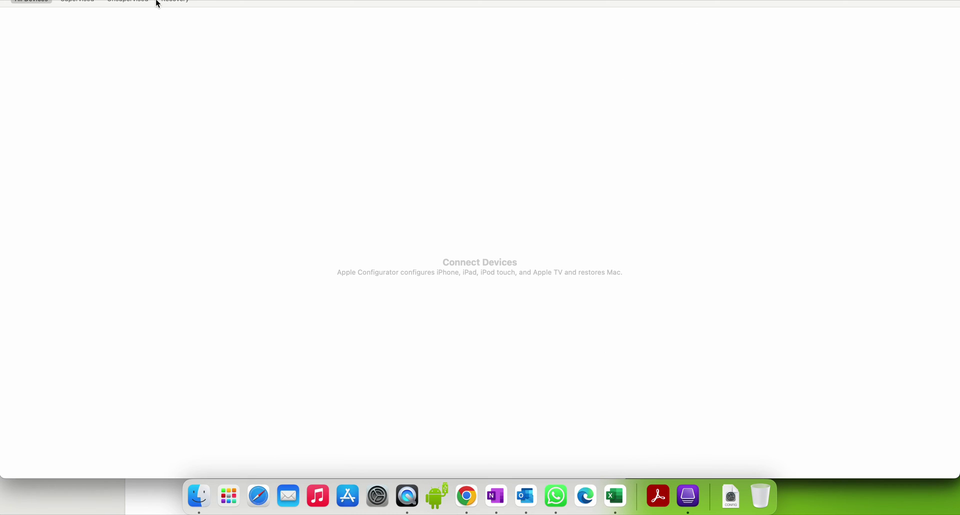
left_click(86, 2)
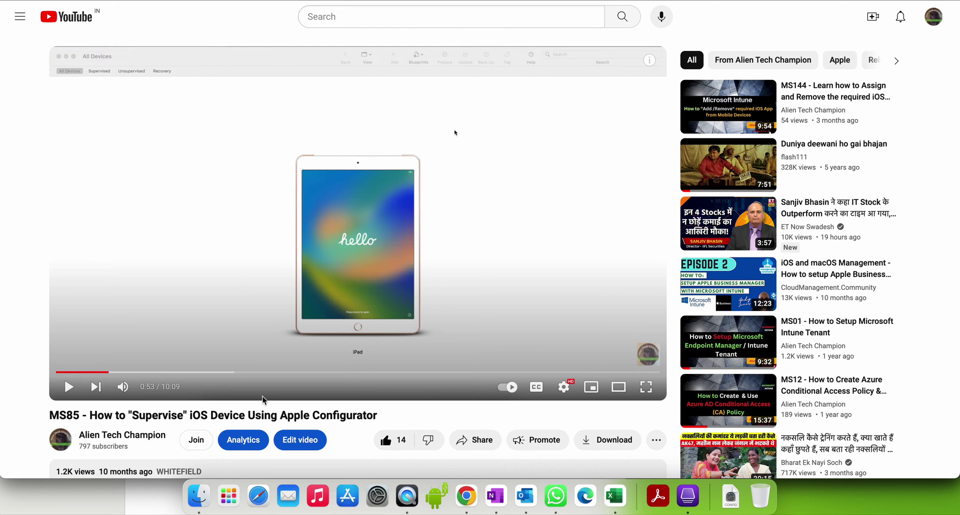
Switch to YouTube in the browser and skim the MS85 video on supervising an iOS device using Apple Configurator
left_click(218, 414)
left_click_drag(158, 415, 303, 414)
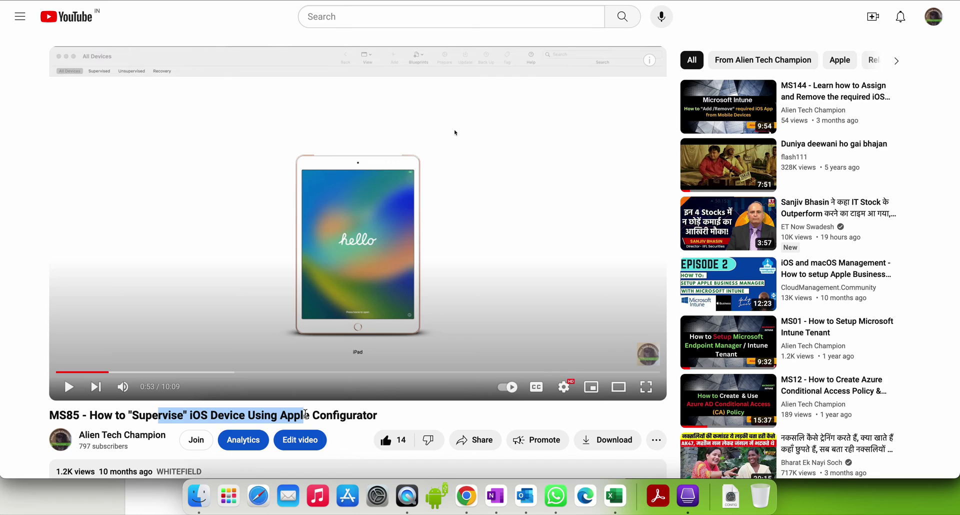
left_click(353, 414)
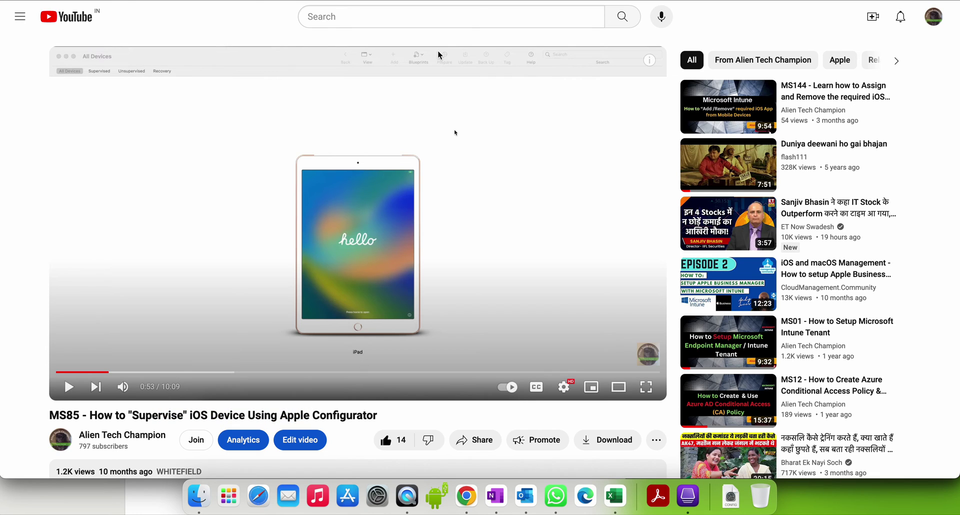
left_click(165, 371)
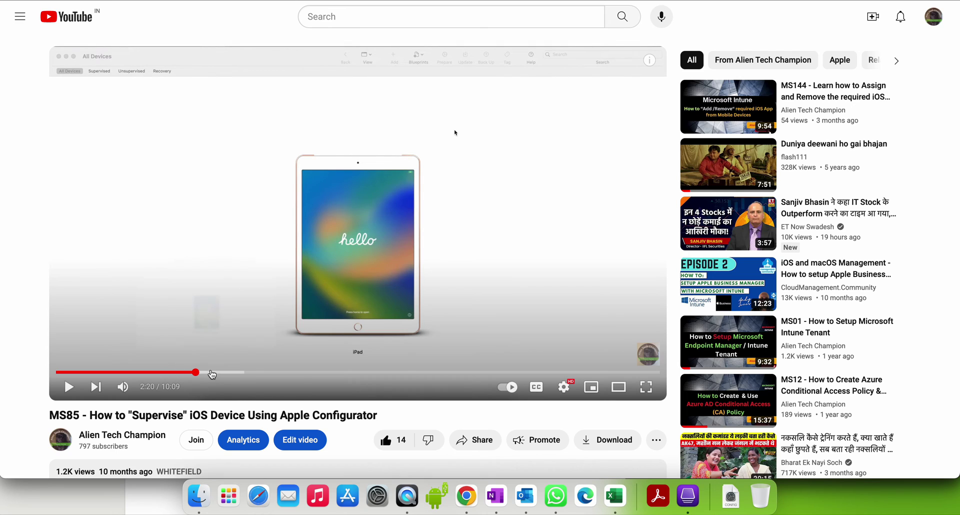
left_click(240, 372)
left_click(258, 372)
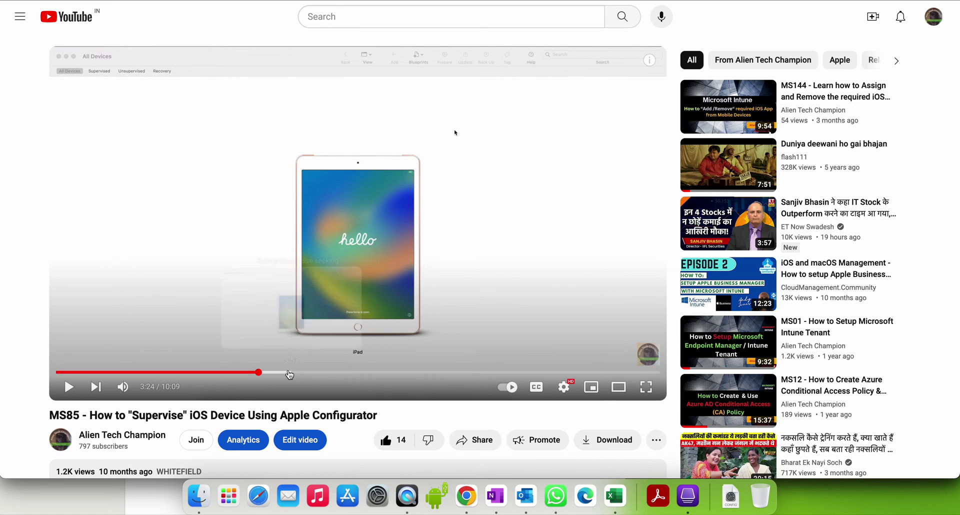
left_click(345, 372)
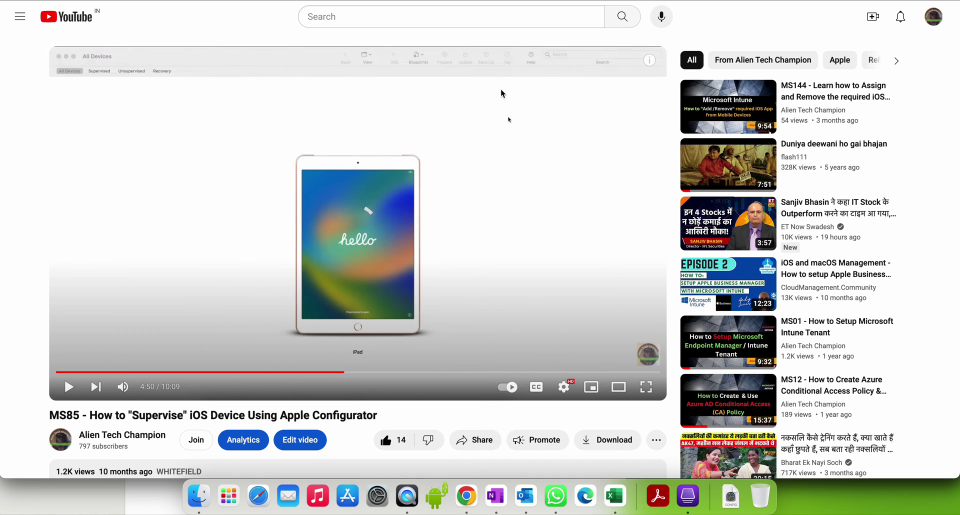
left_click(364, 372)
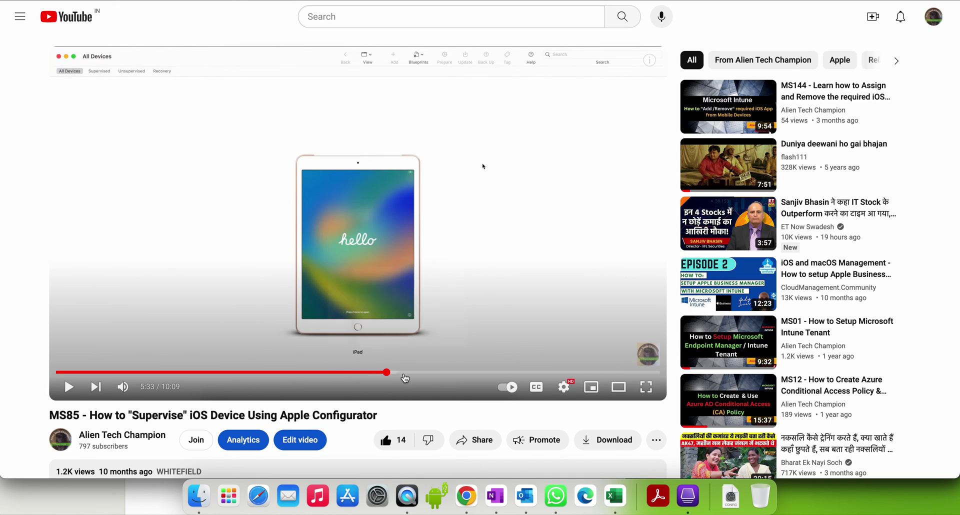
left_click(428, 373)
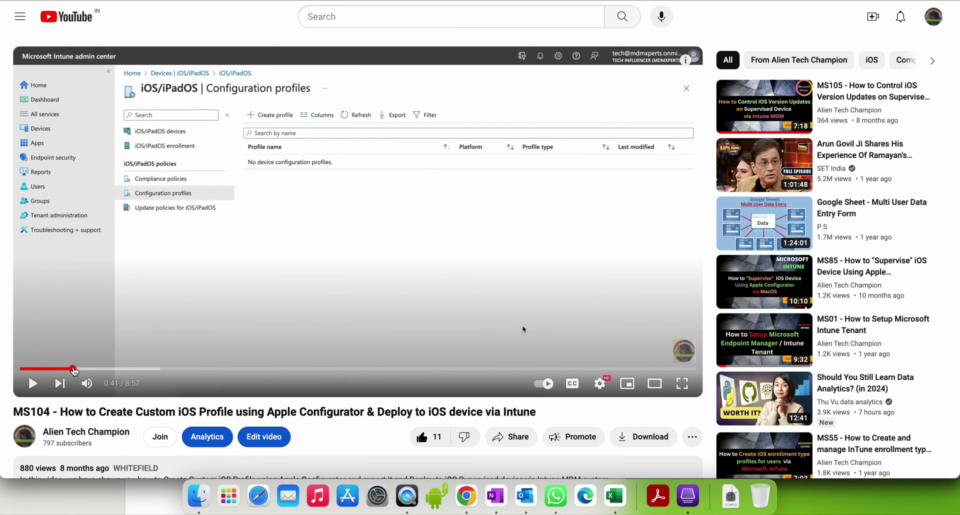
Skim the part of the MS104 video on creating and saving a custom iOS profile in Apple Configurator
left_click(99, 370)
left_click(124, 370)
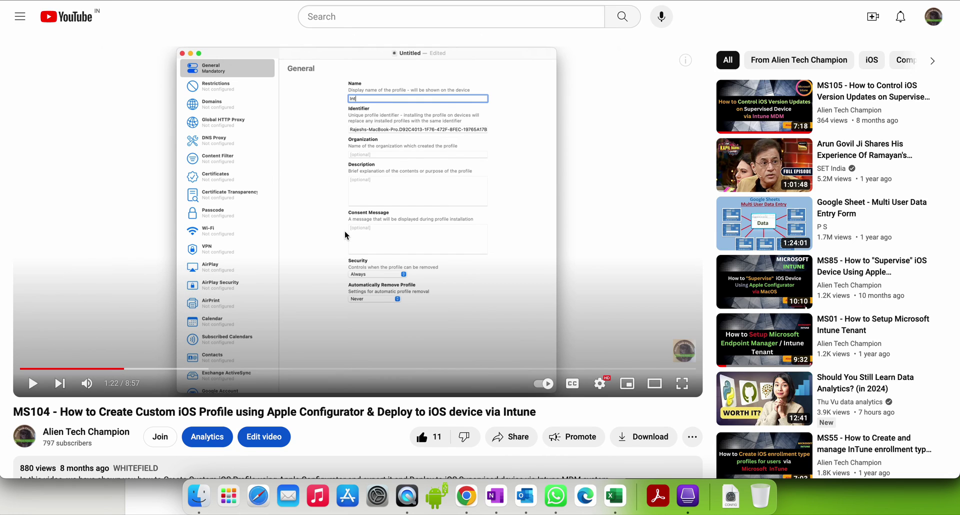
left_click(135, 370)
left_click_drag(156, 372, 348, 372)
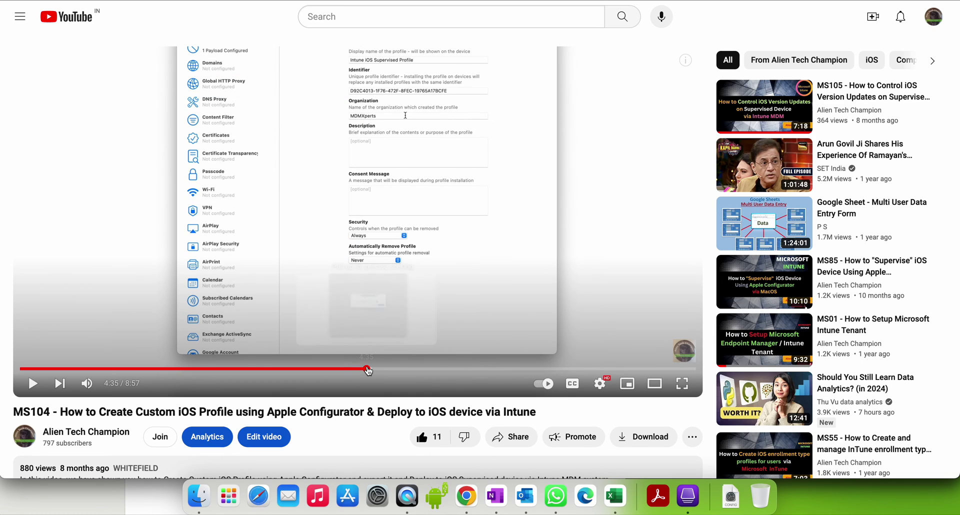
left_click(368, 371)
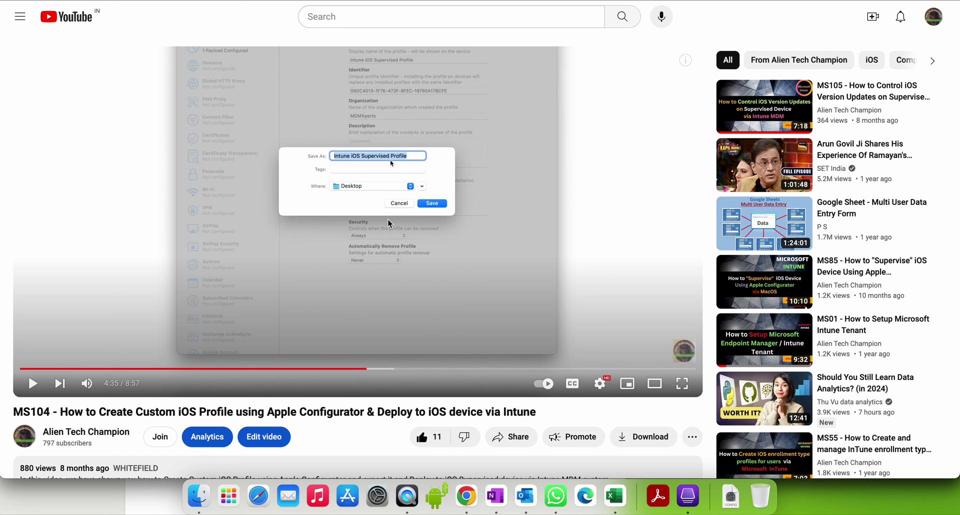
left_click(387, 370)
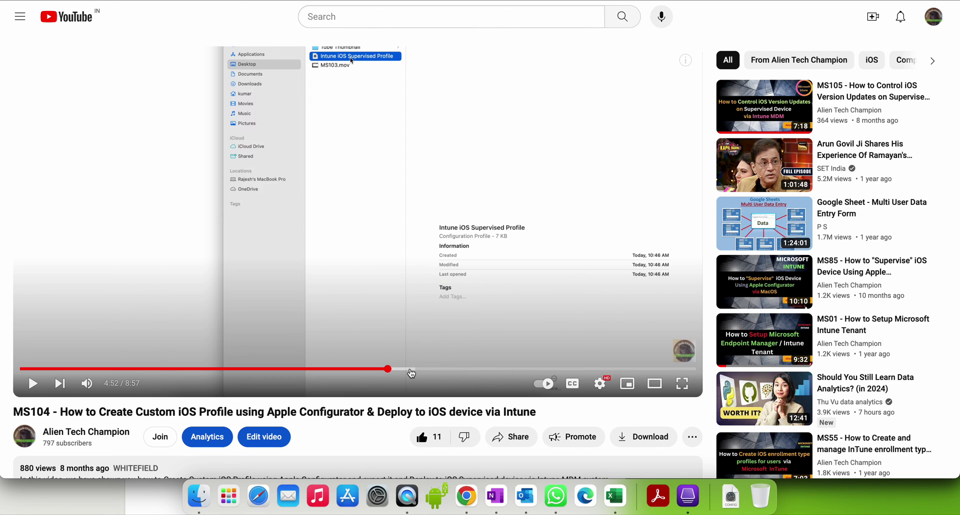
Skim the MS104 video's section on deploying the custom profile through Intune, checking the saved IOS Profile file in Finder along the way
left_click_drag(411, 373, 458, 373)
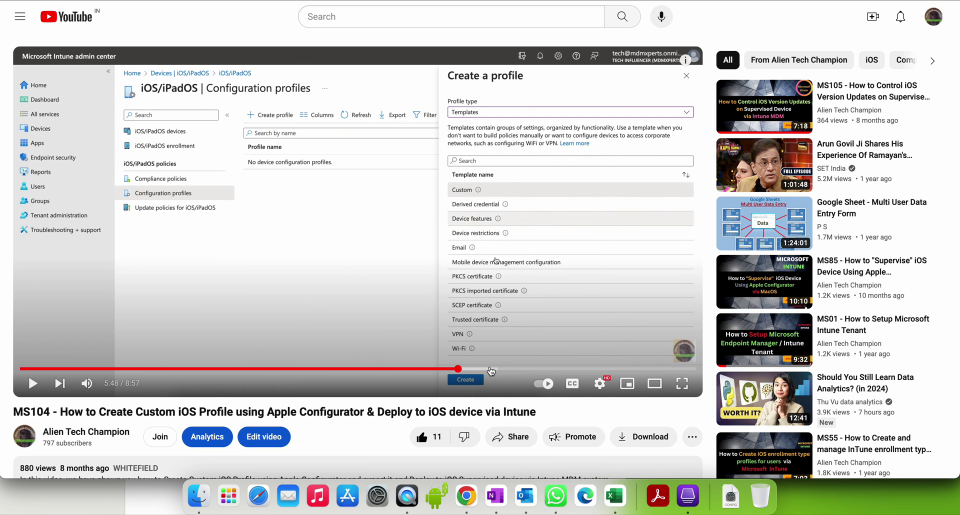
left_click(490, 369)
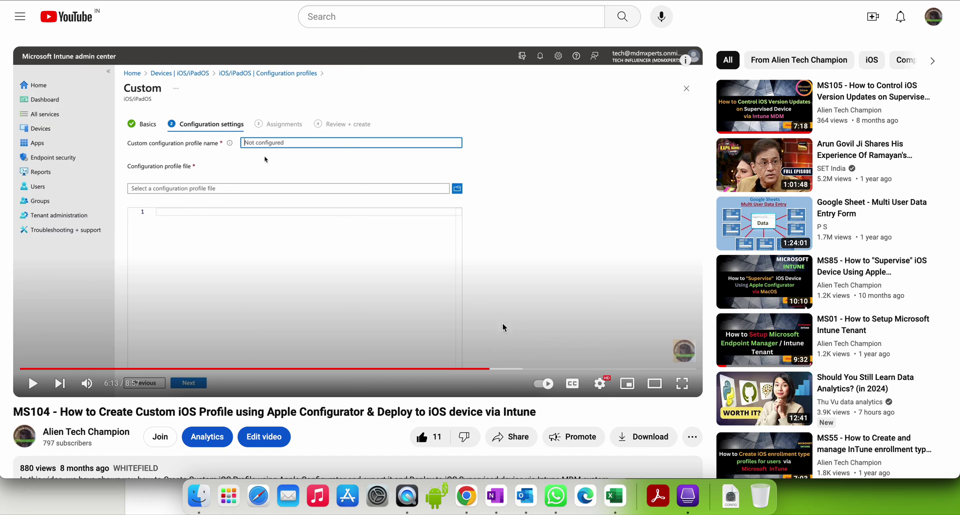
left_click(509, 369)
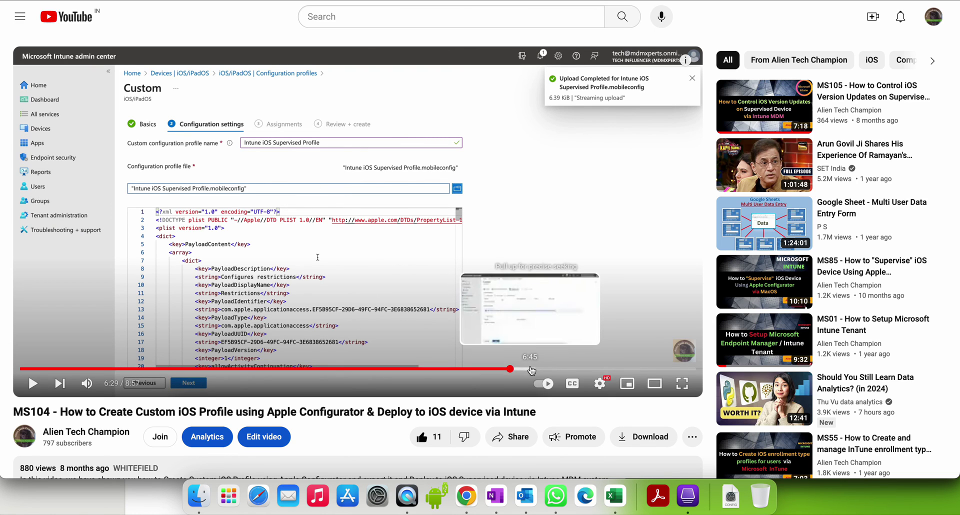
left_click(532, 370)
left_click(199, 496)
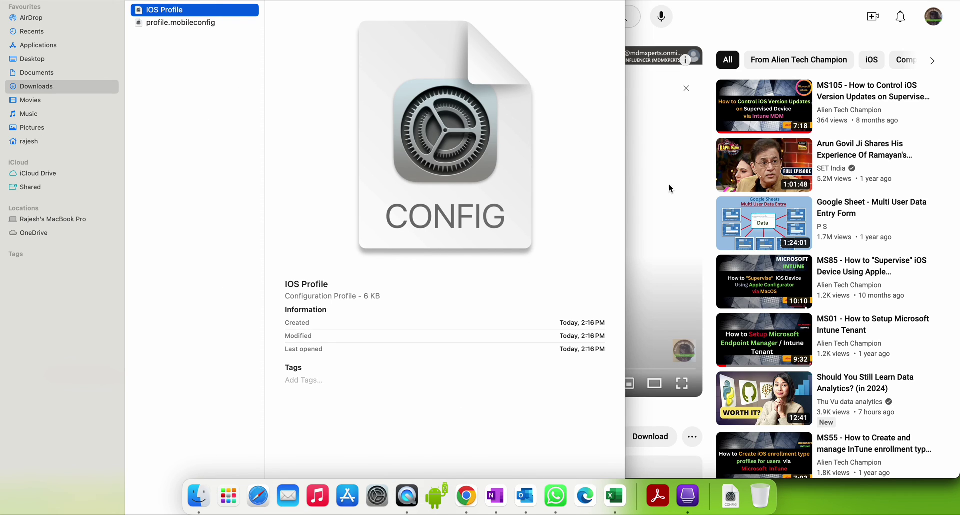
left_click(645, 420)
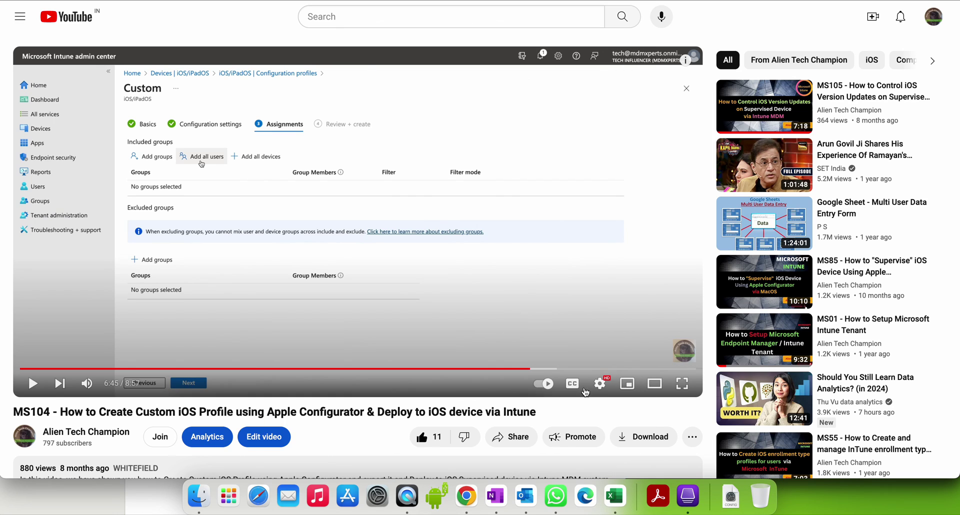
left_click(567, 369)
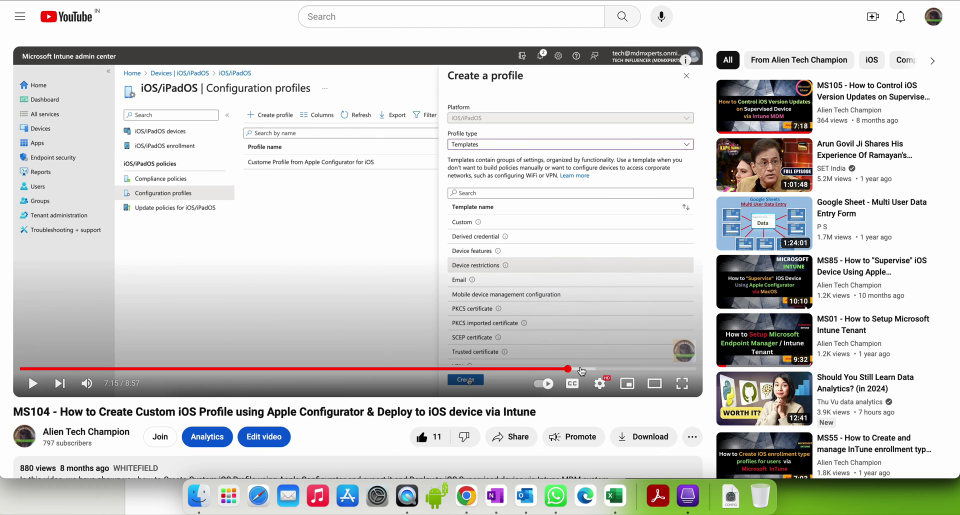
left_click(581, 371)
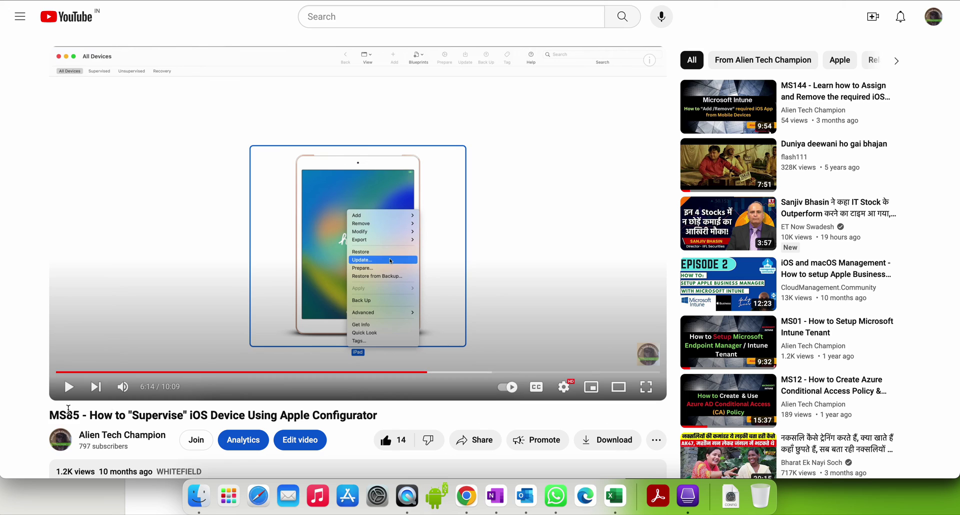
Review the titles of the MS85 and MS104 videos, and switch back to Apple Configurator
left_click_drag(59, 414, 97, 413)
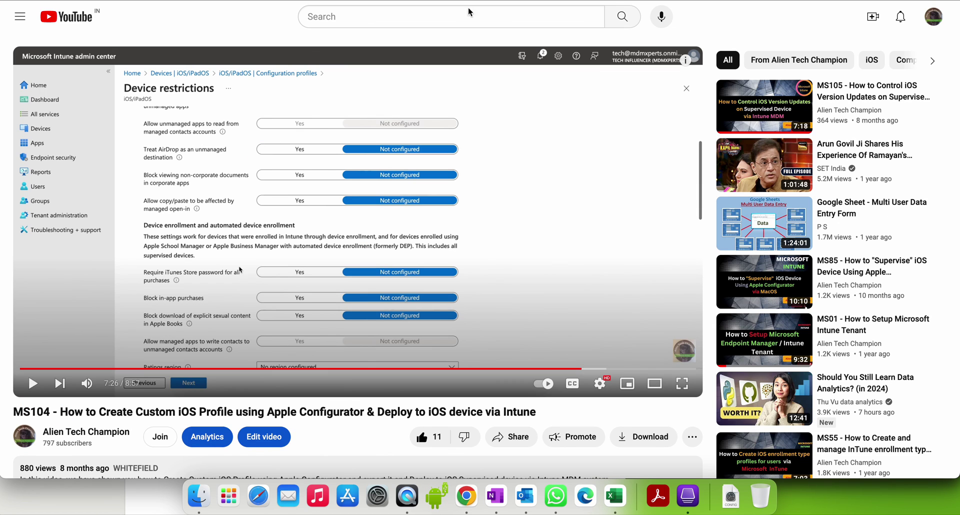
left_click_drag(23, 413, 108, 413)
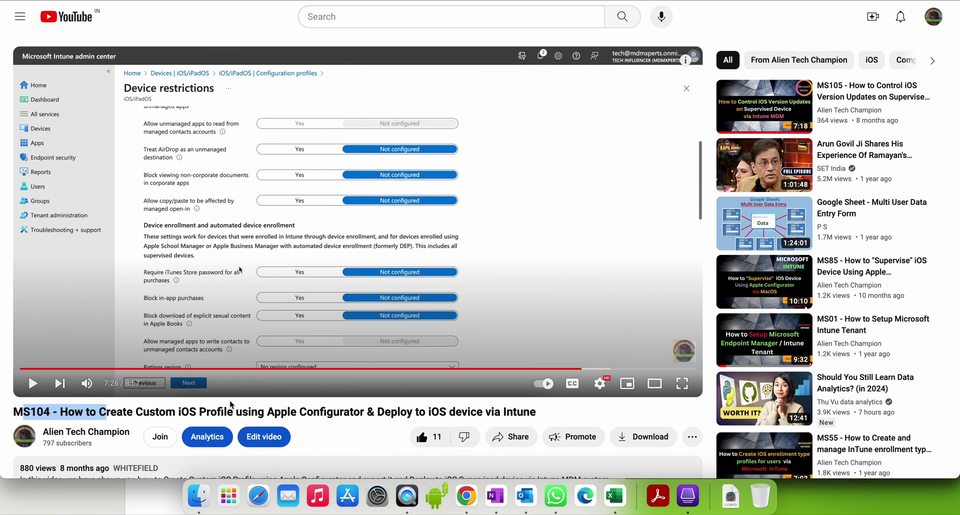
left_click(177, 411)
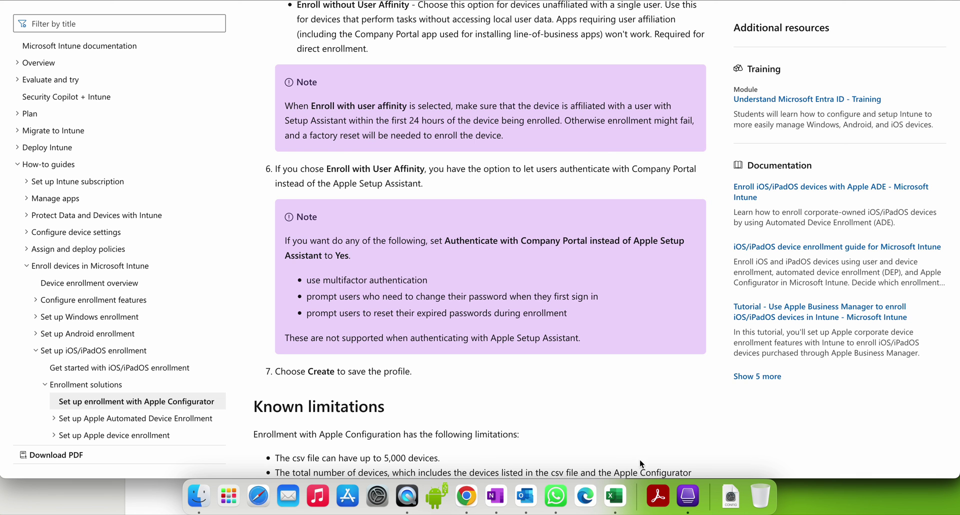
left_click(688, 495)
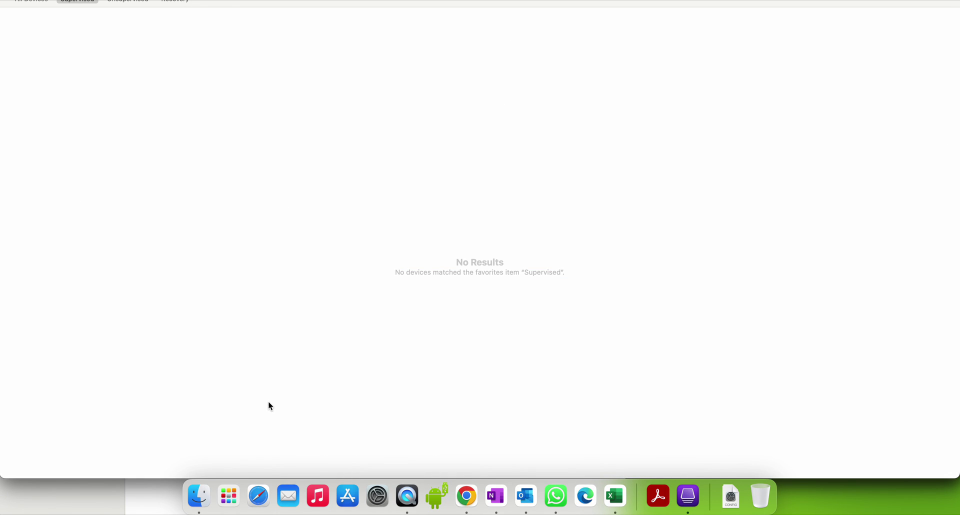